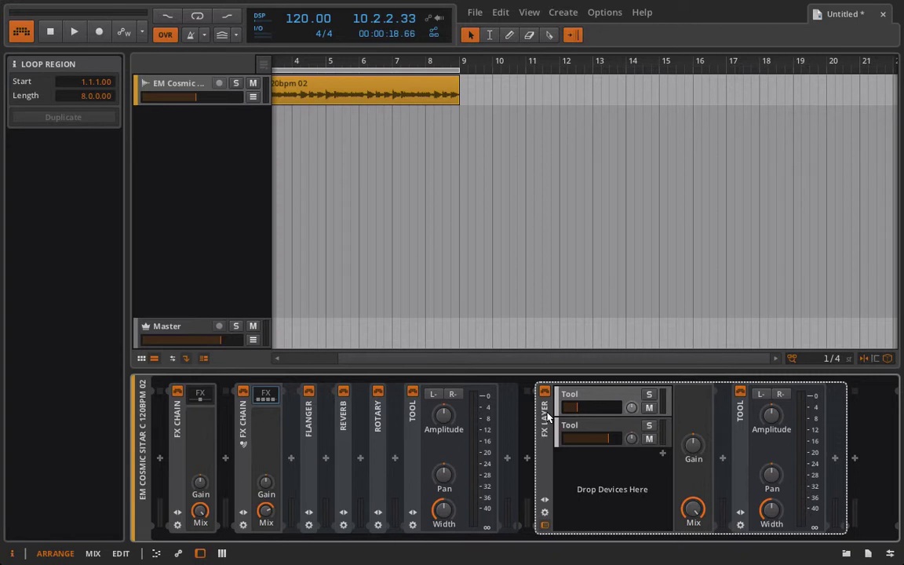
Delete the FX Layer device at the end of the sitar track's device chain.
key(Delete)
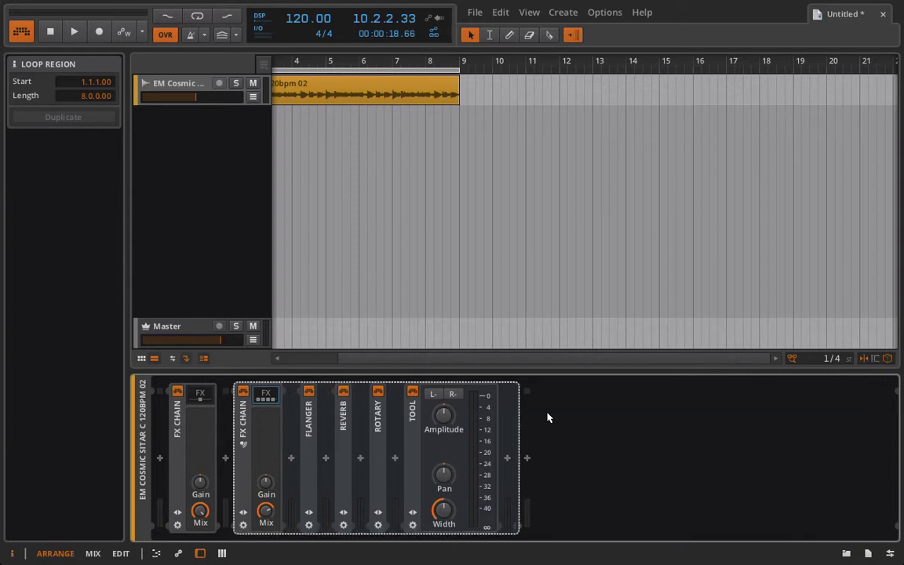
click(326, 458)
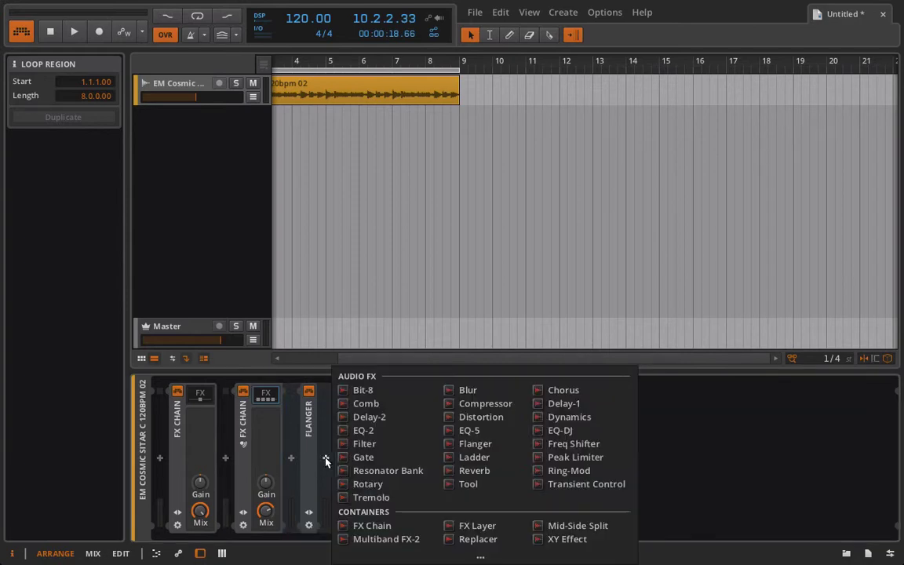
click(690, 442)
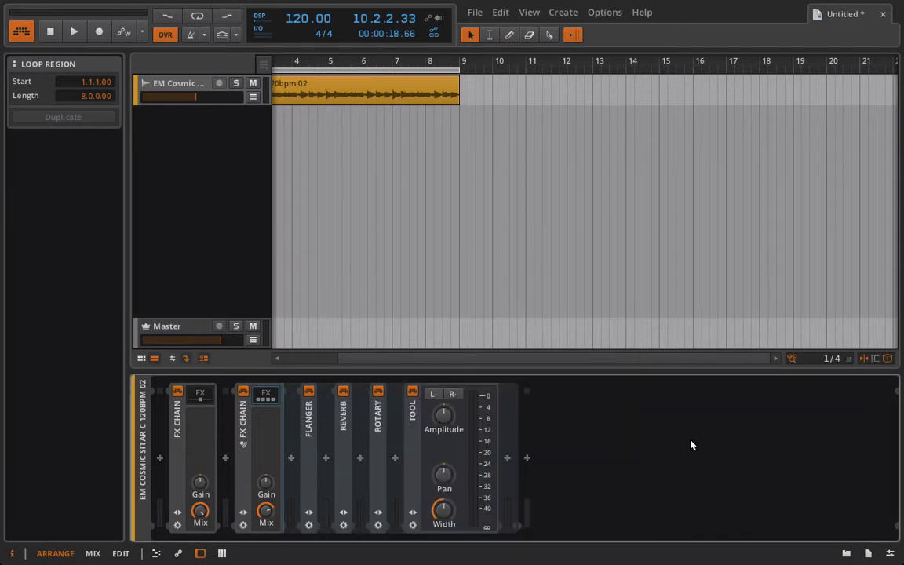
click(325, 459)
click(212, 267)
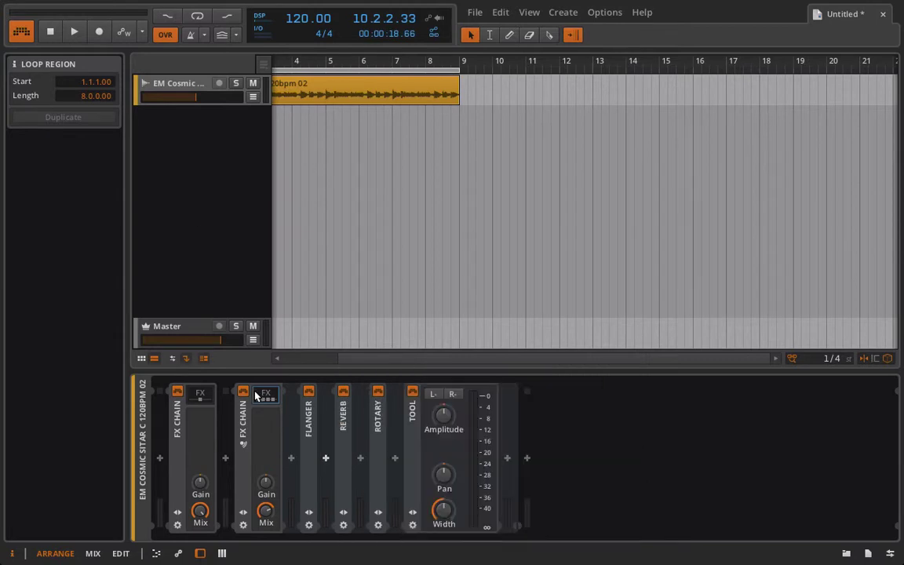
Expand the Flanger device and play the arrangement from the start with looping turned on.
double_click(312, 451)
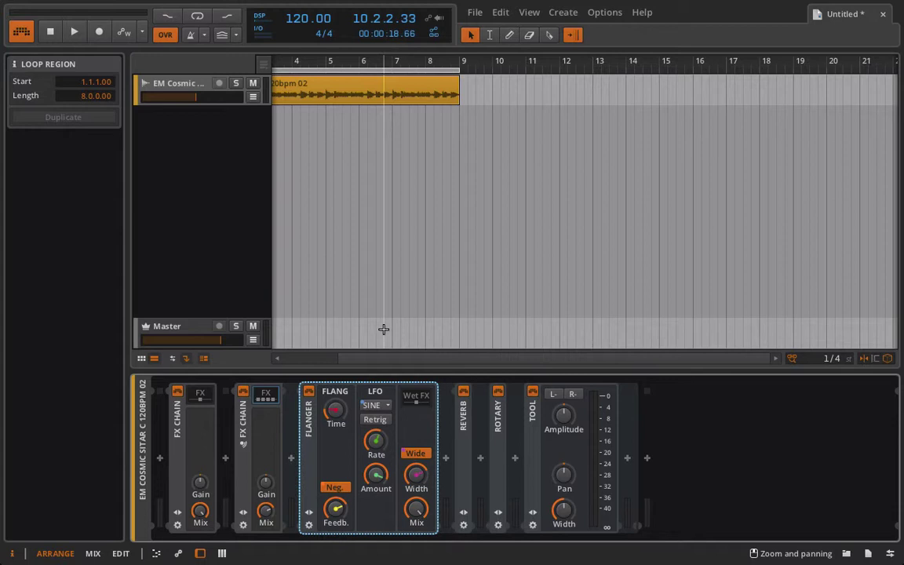
scroll(301, 111, left, 3)
click(197, 17)
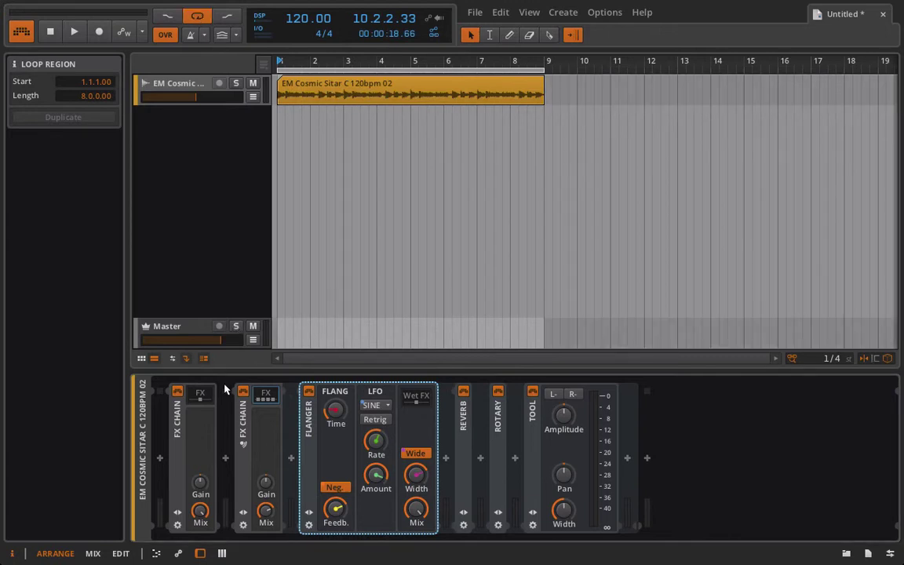
key(space)
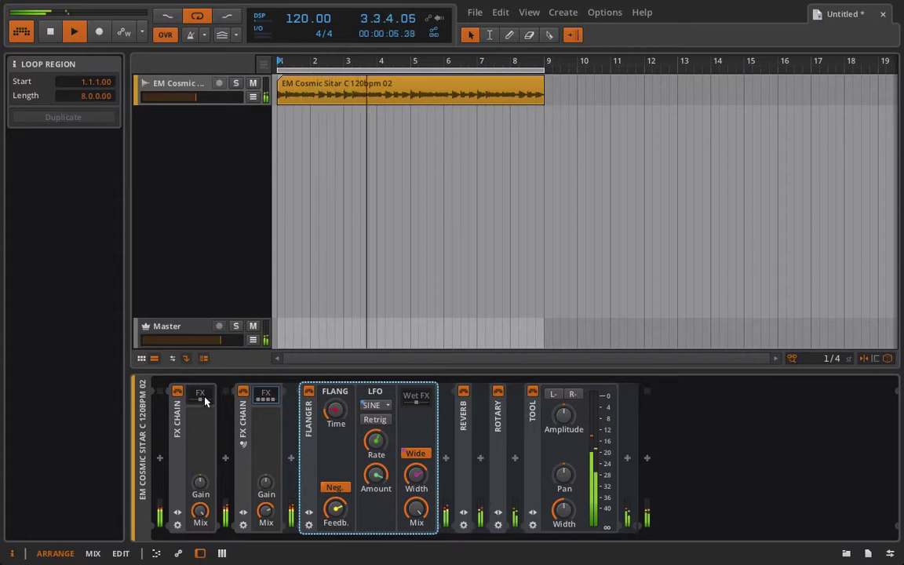
Move the Delay-2 from the first FX Chain to the end of the second FX Chain, and delete the emptied first chain.
click(201, 396)
click(202, 397)
click(203, 398)
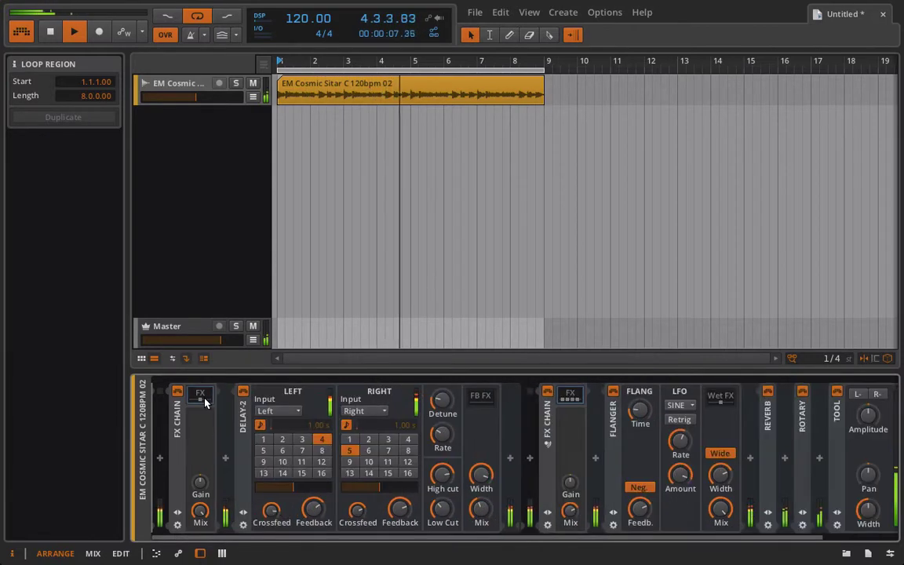
click(243, 419)
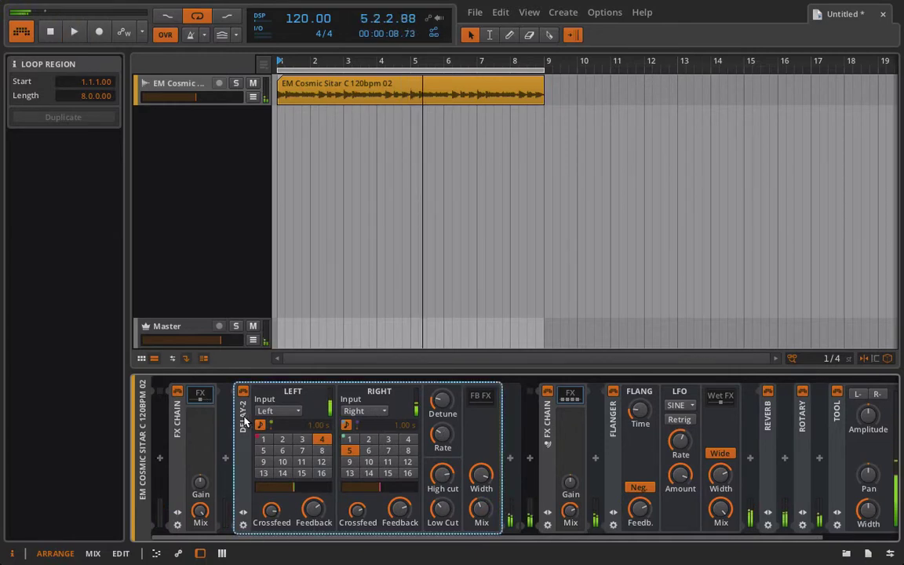
drag(310, 429, 575, 400)
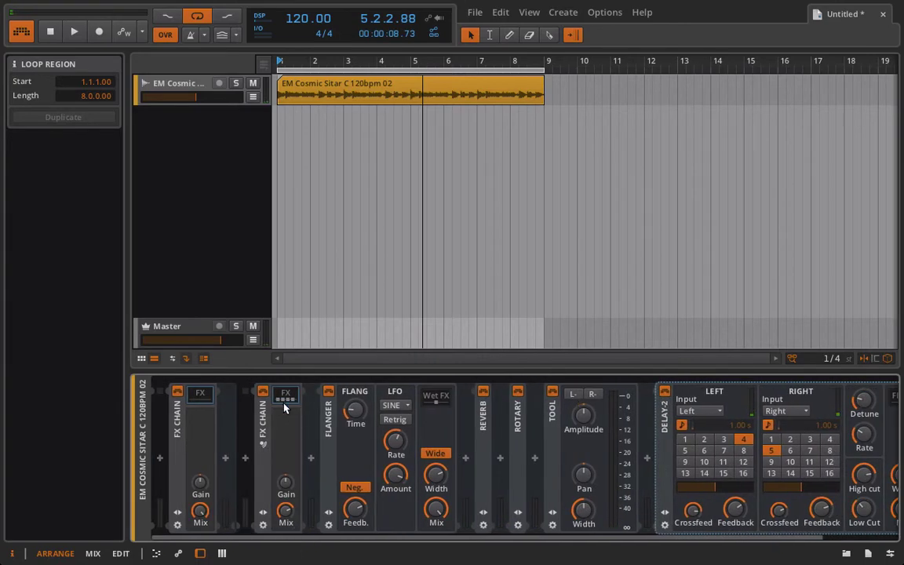
click(182, 441)
key(Delete)
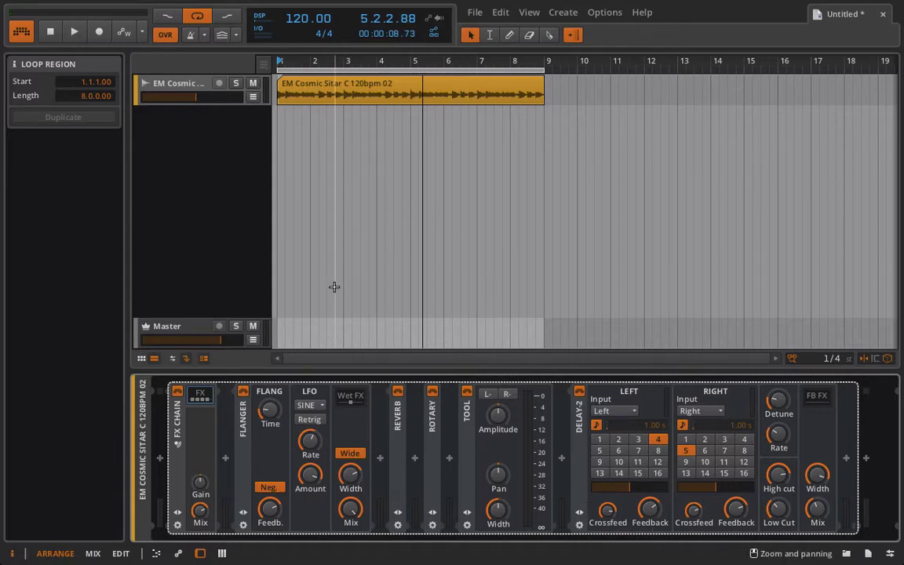
Create an effect track and reselect the sitar track to show its devices.
right_click(179, 295)
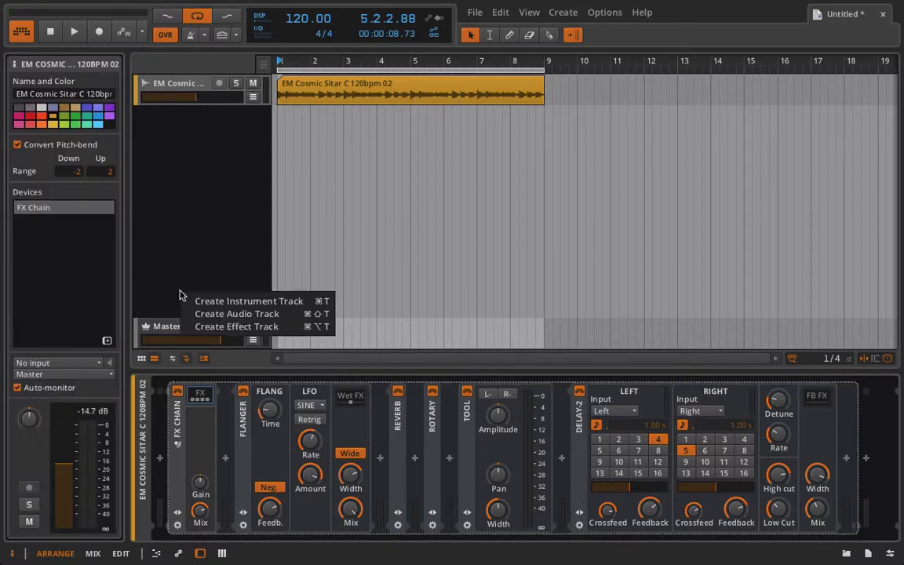
click(198, 326)
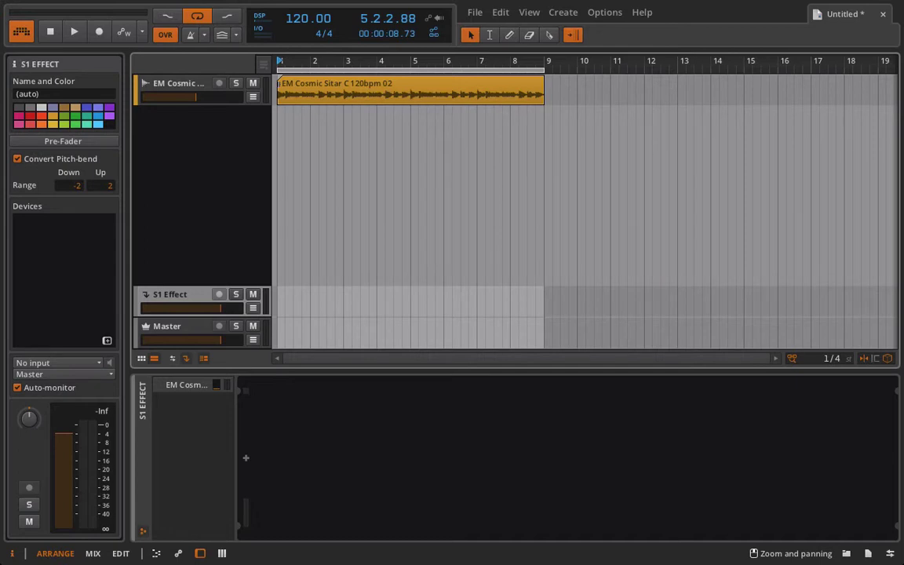
click(193, 87)
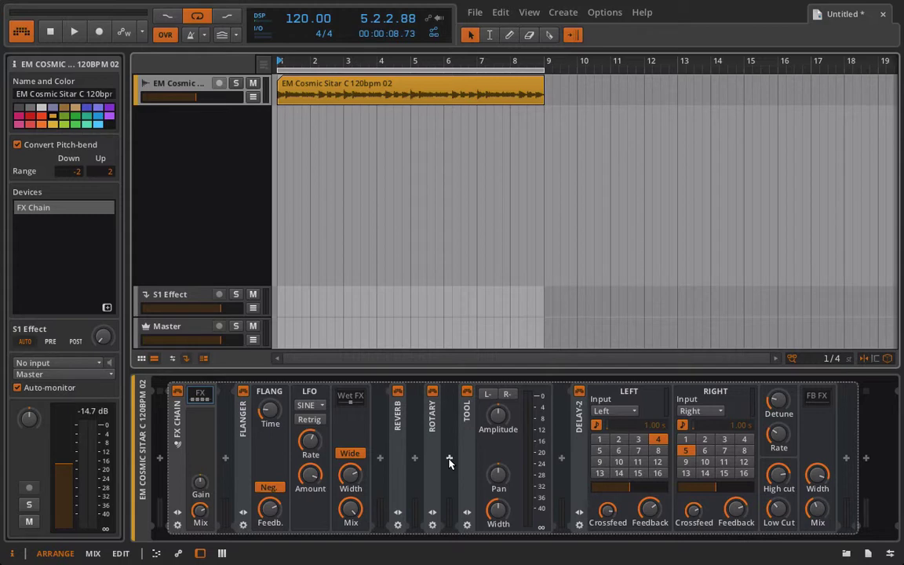
Show the clip launcher beside the arranger timeline and copy the sitar clip into the track's Scene 1 slot.
key(alt+2)
key(alt+1)
click(141, 358)
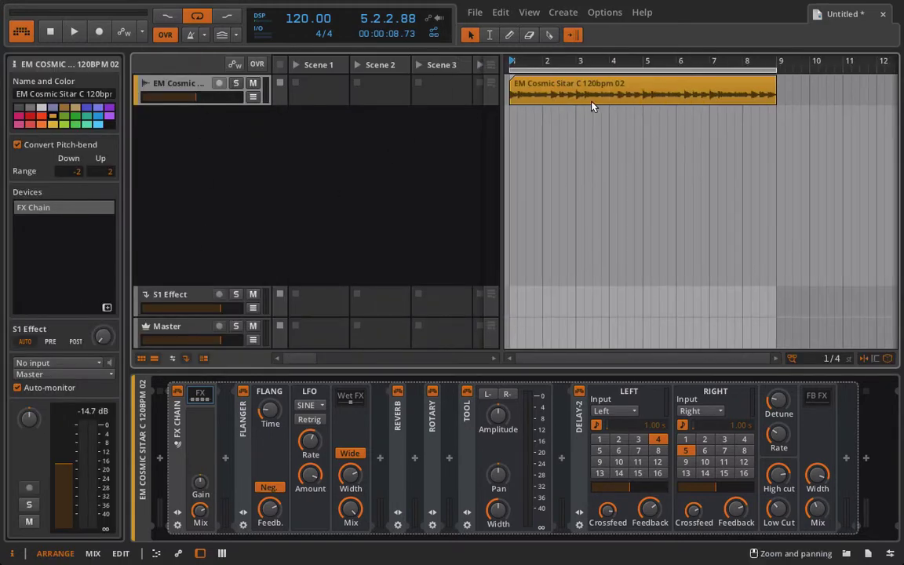
drag(591, 106, 324, 102)
key(alt+2)
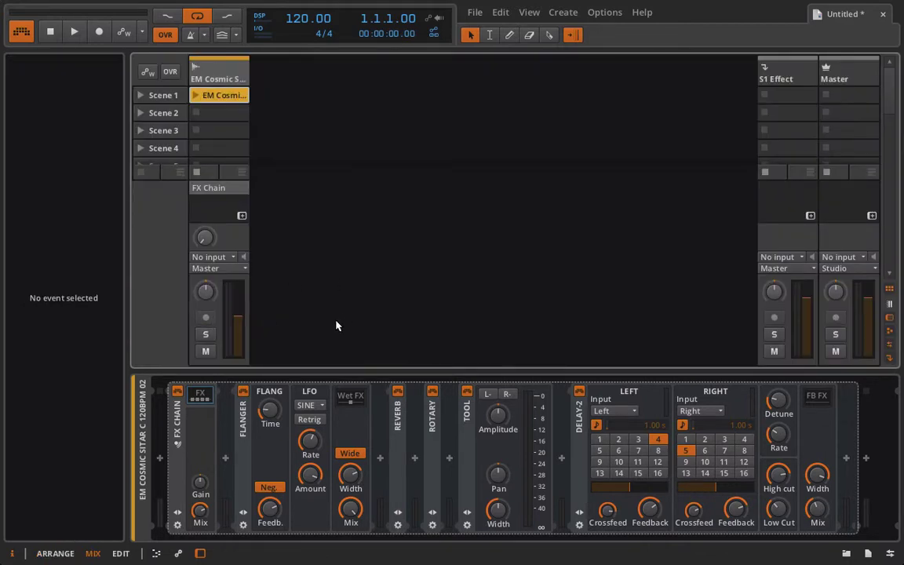
key(alt+1)
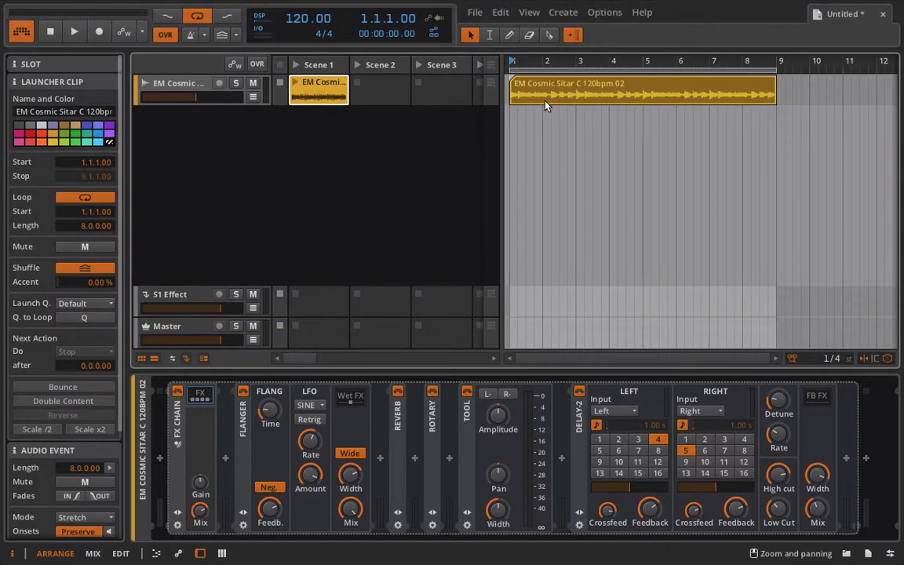
Delete the sitar clip from the arranger timeline and switch to the Mix view.
click(517, 88)
key(Delete)
key(alt+2)
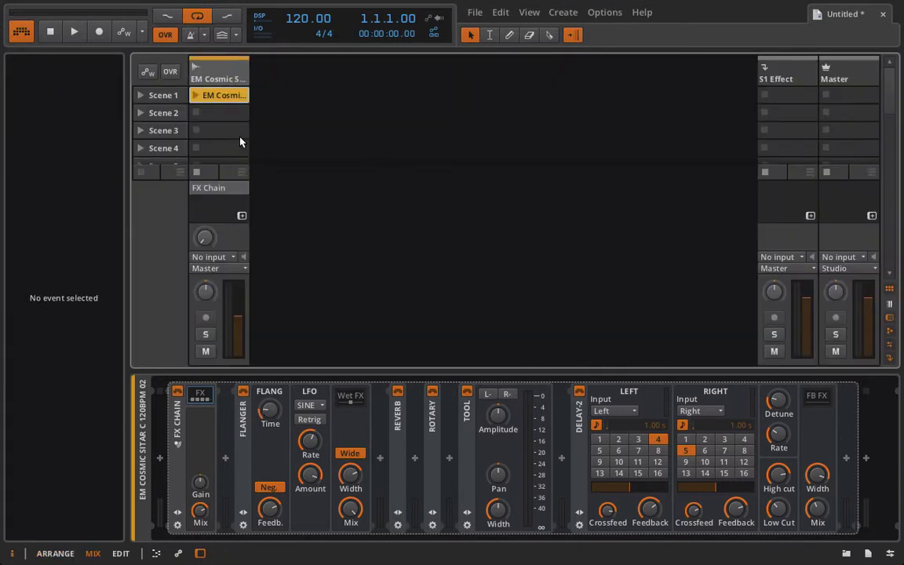
Rename the effect track as Flanged Verb.
click(781, 73)
double_click(782, 73)
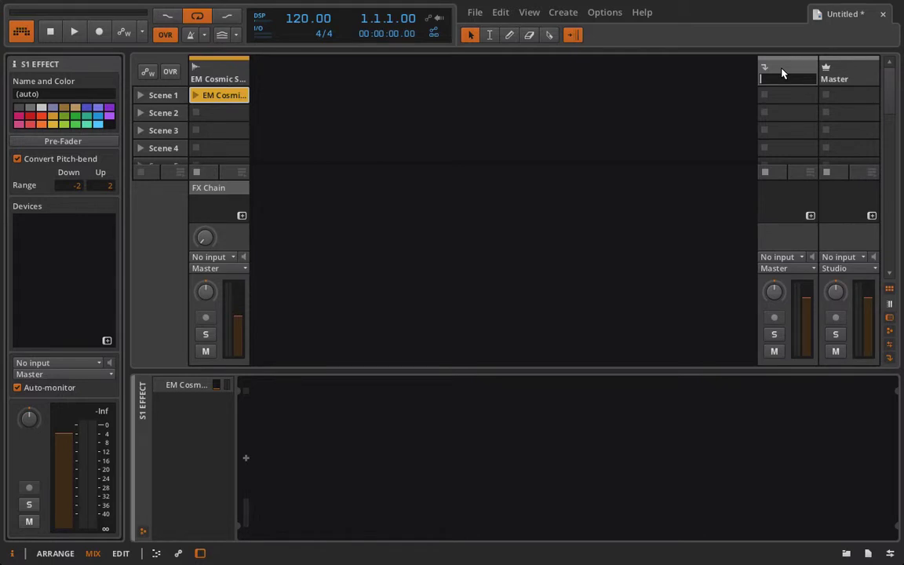
text(Flanged Verb)
key(Return)
Move the FX Chain from the sitar track to the Flanged Verb effect track and display that track's devices.
click(210, 76)
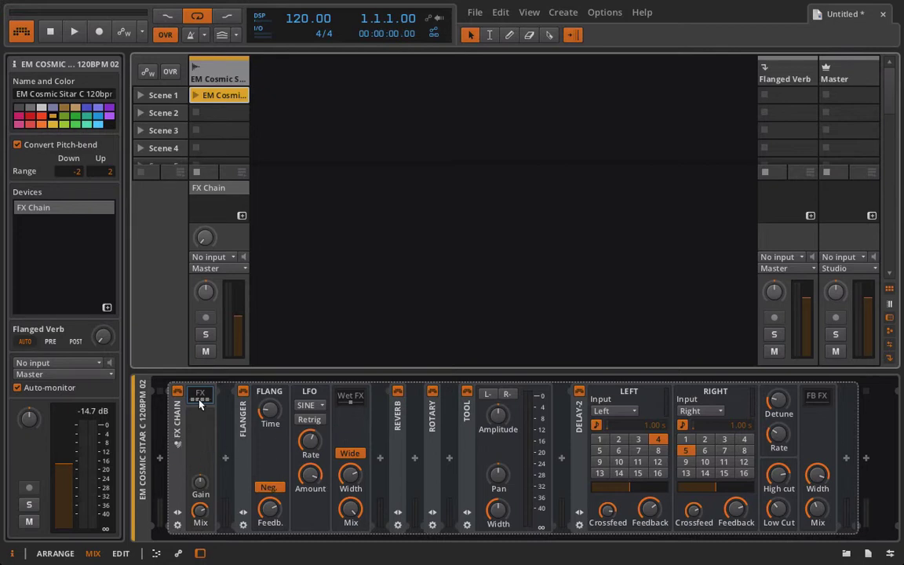
click(200, 399)
drag(176, 430, 780, 82)
click(210, 66)
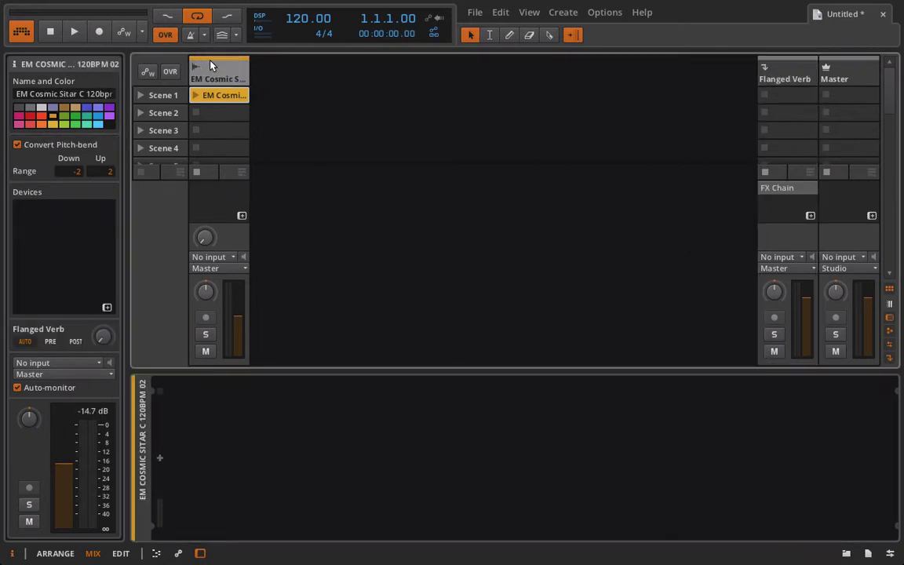
click(791, 69)
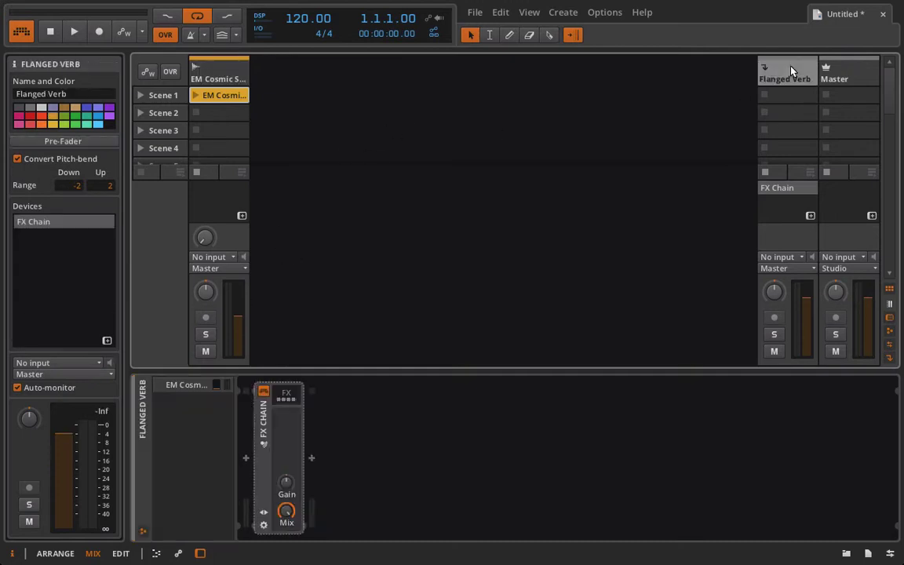
Adjust the FX Chain's Mix on the Flanged Verb track, and show its nested devices with the Reverb expanded.
click(286, 513)
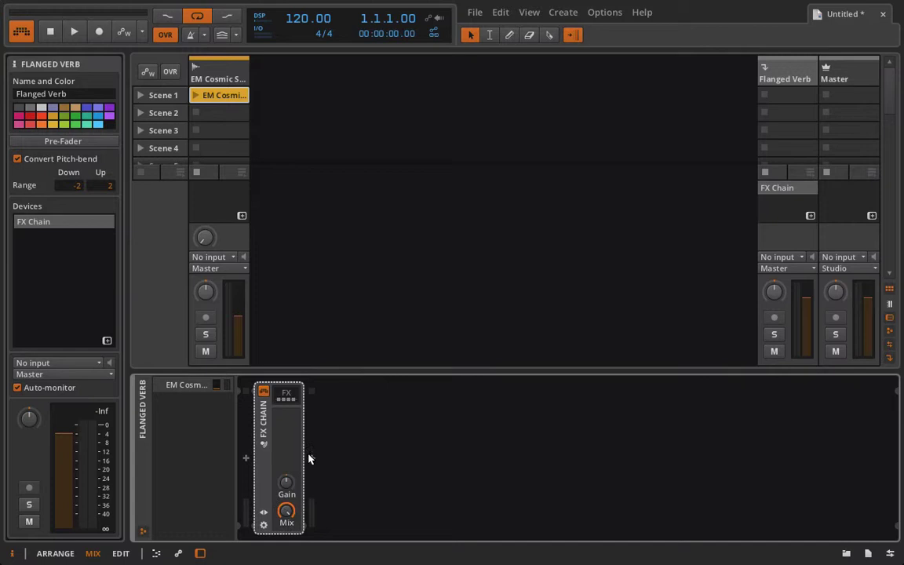
click(309, 460)
key(Escape)
click(286, 396)
click(424, 410)
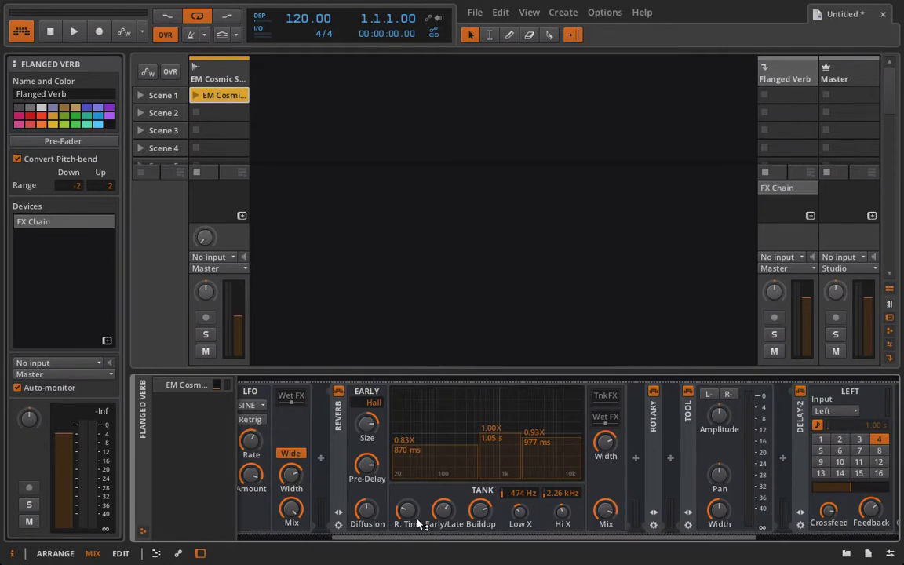
scroll(419, 526, right, 3)
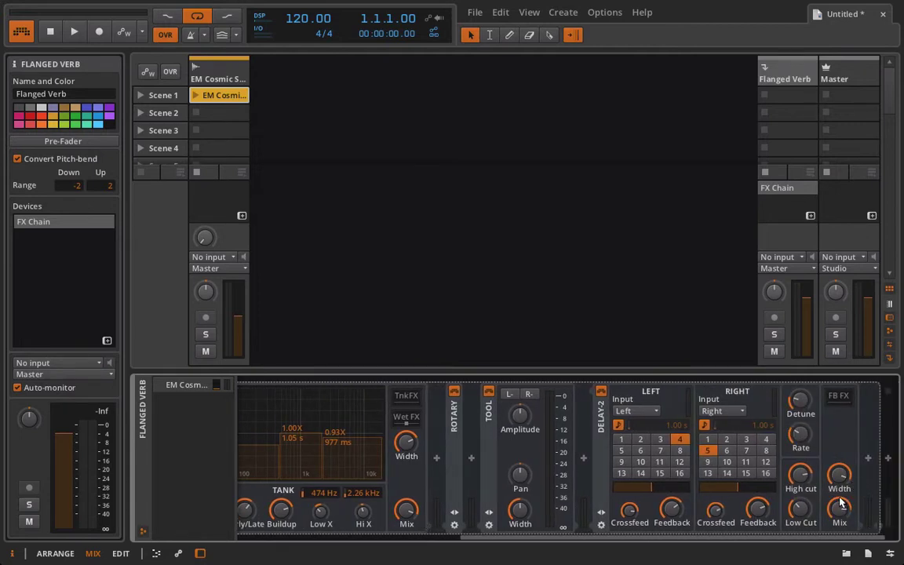
click(409, 379)
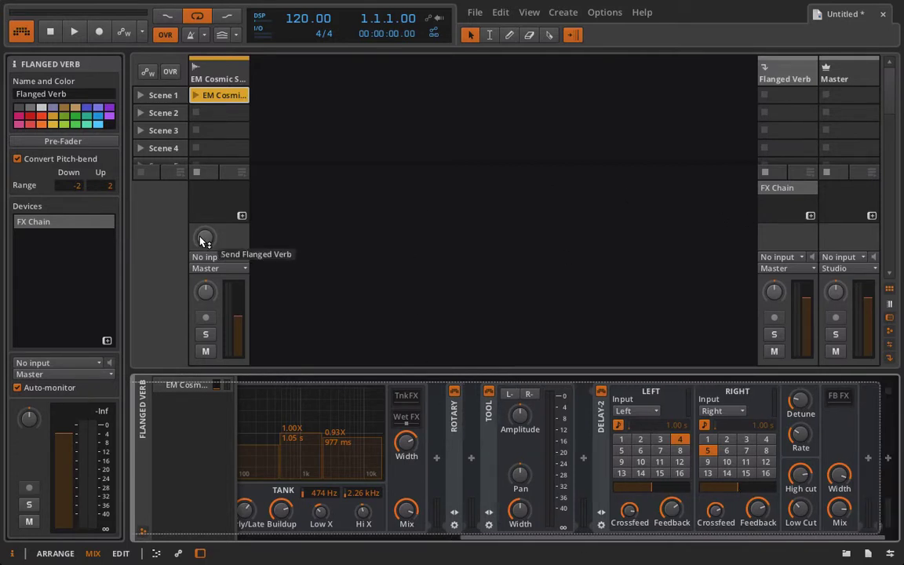
Launch the sitar clip in Scene 1 and turn the sitar track's Flanged Verb send fully up.
key(space)
key(space)
click(196, 95)
double_click(215, 97)
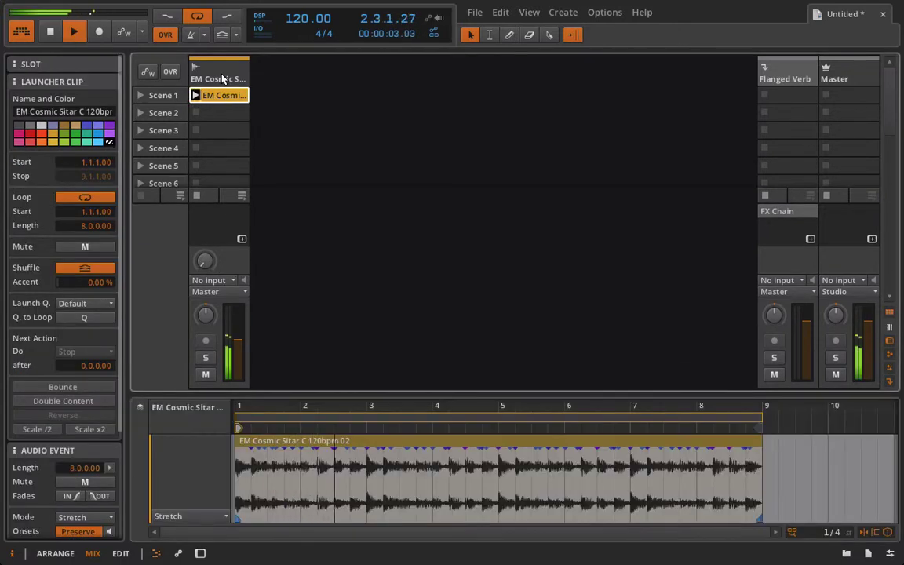
click(222, 78)
click(773, 72)
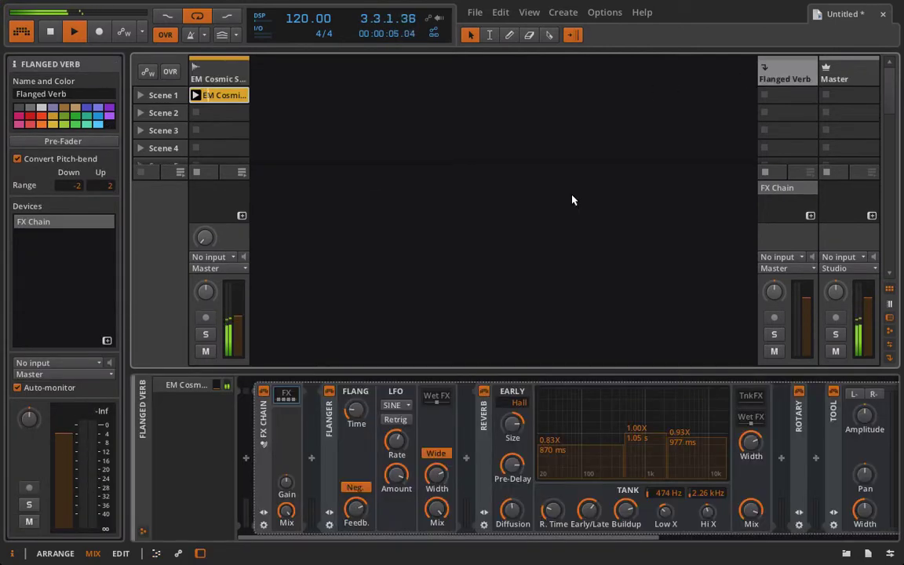
drag(204, 237, 204, 196)
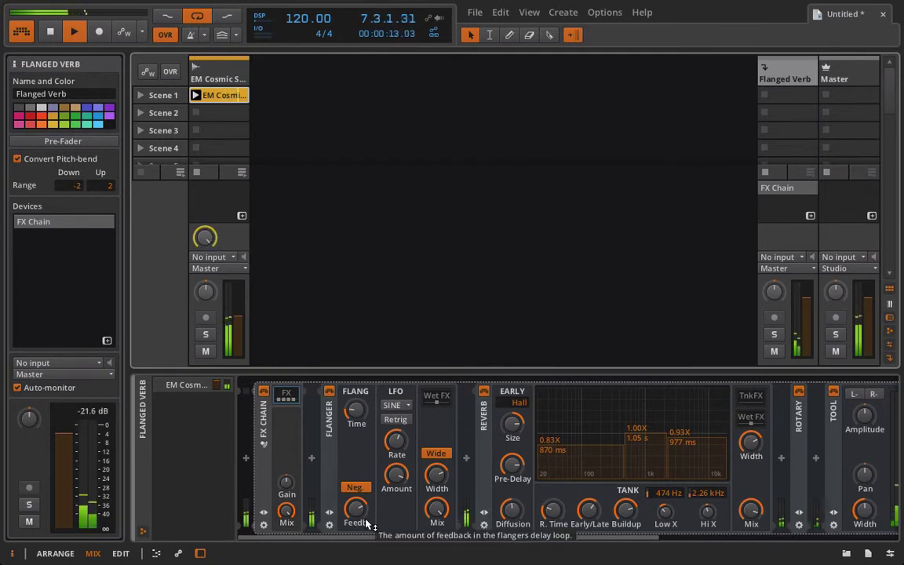
Raise the amplitude of the Tool in the Flanged Verb chain to about +12.2 dB.
scroll(603, 427, down, 3)
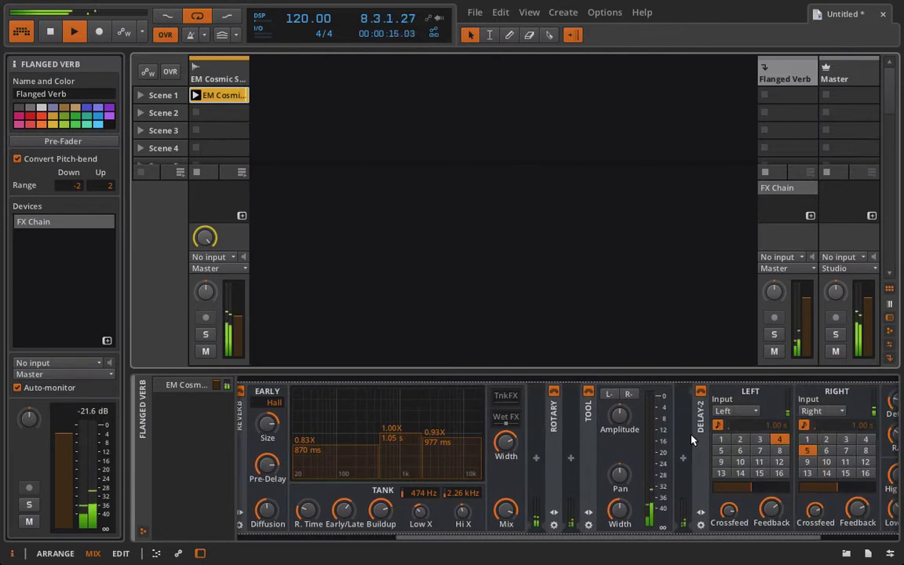
key(space)
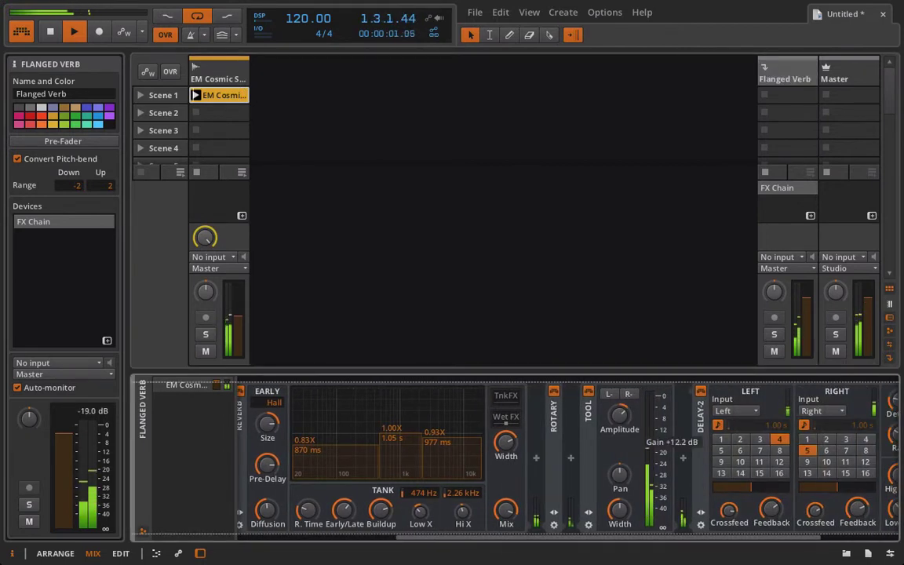
Set the Reverb's Mix to about 65% and the Delay-2's Mix to about 85% while the clip plays.
scroll(819, 471, right, 3)
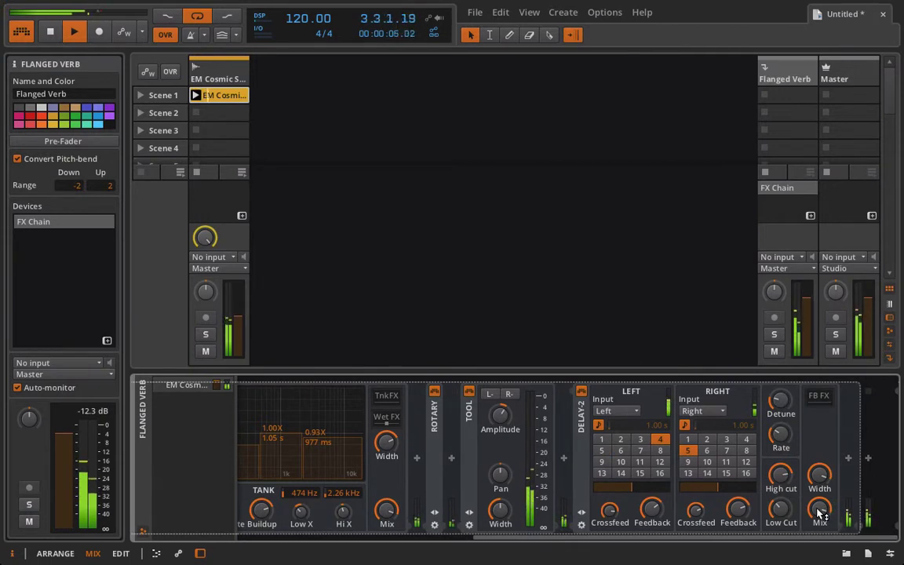
scroll(510, 455, left, 5)
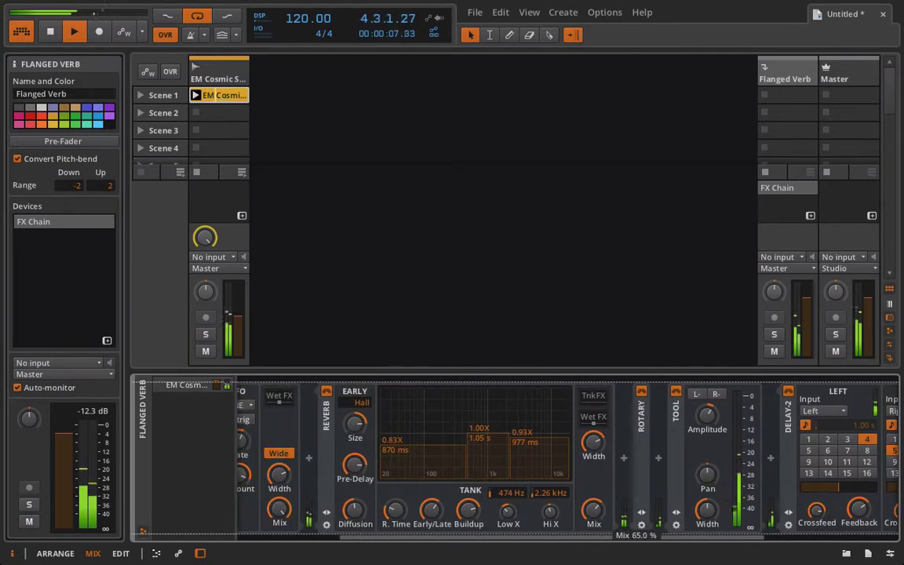
scroll(599, 518, right, 5)
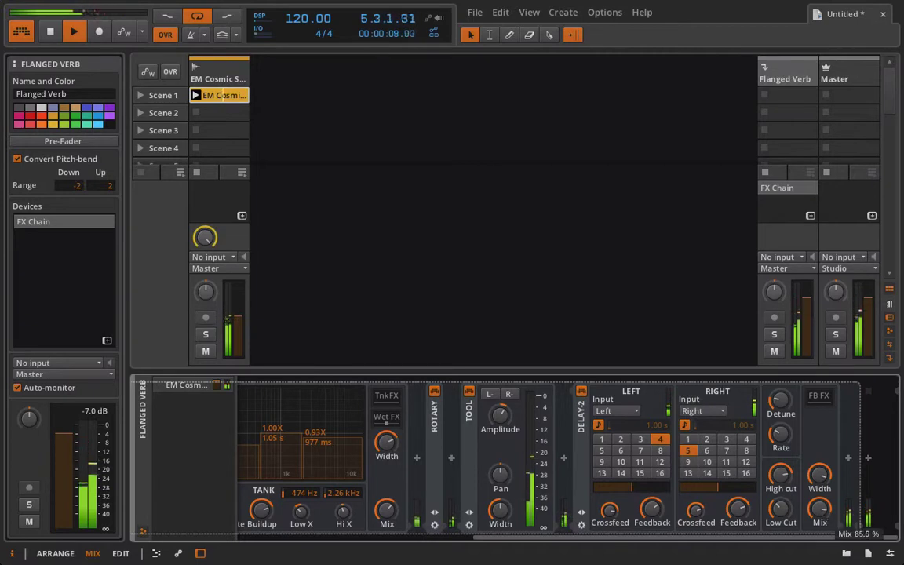
scroll(671, 508, left, 2)
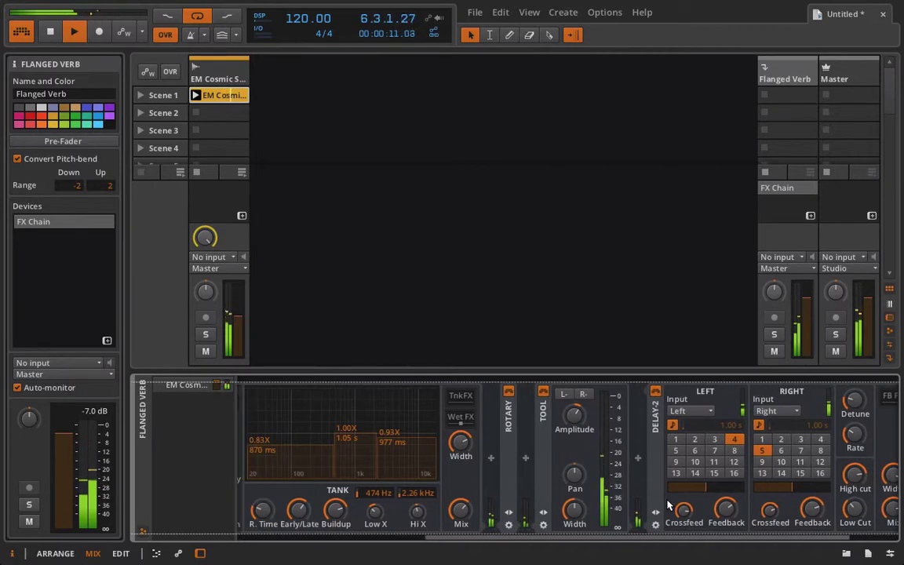
Stop playback and hide the FX Chain's nested devices on the Flanged Verb track.
mouse_move(604, 451)
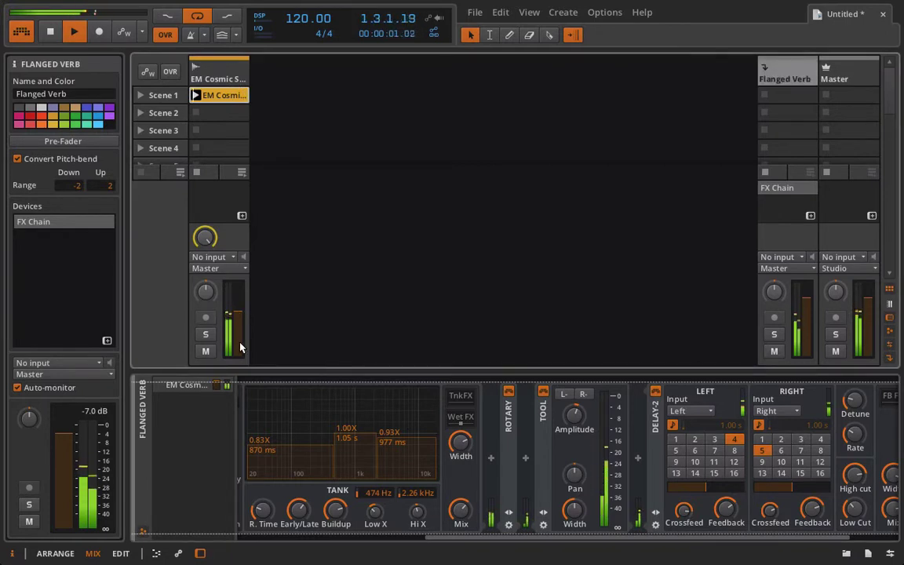
key(space)
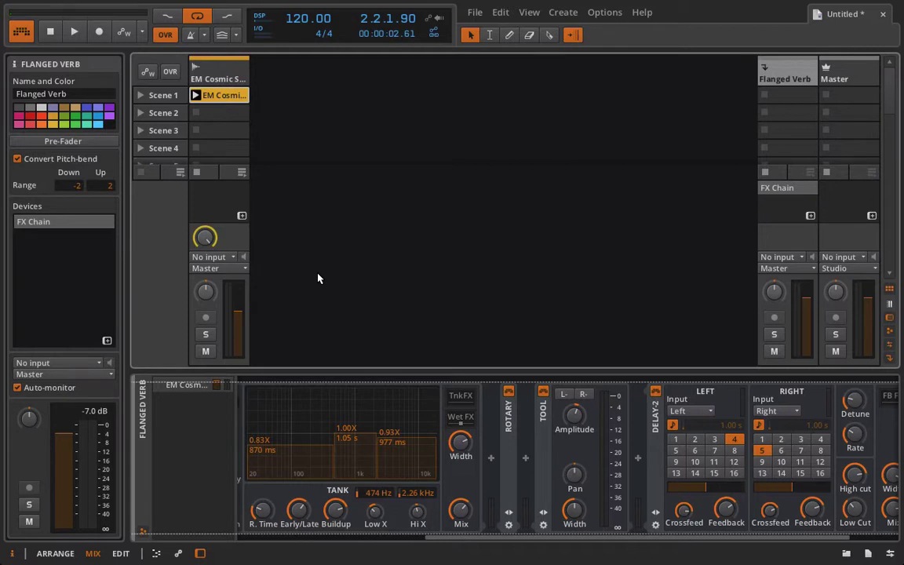
scroll(367, 459, left, 5)
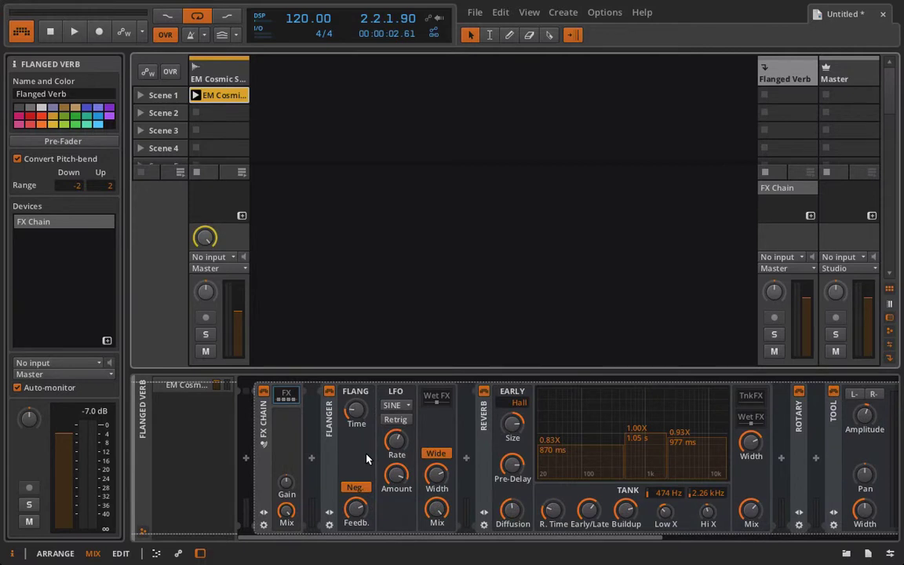
click(286, 395)
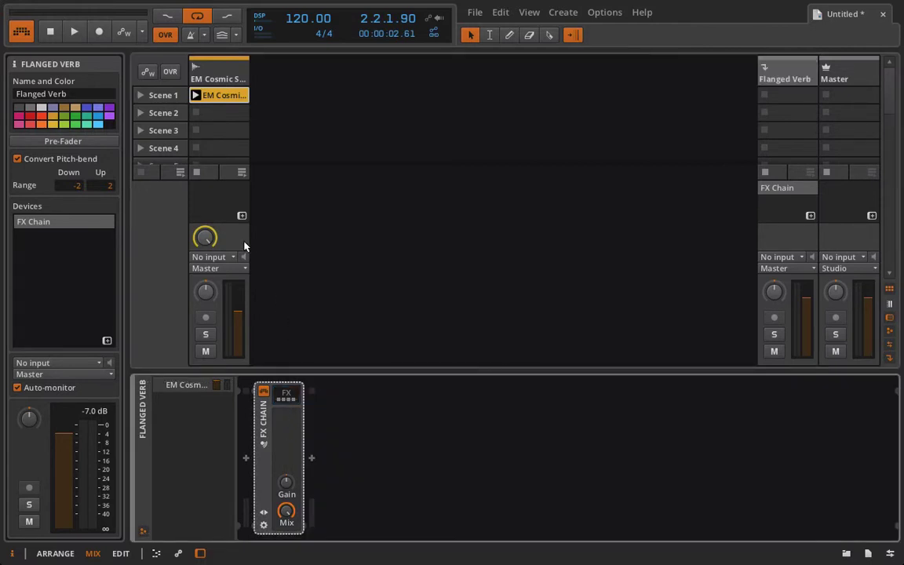
Play the sitar clip with its Flanged Verb send fully down, and raise the send nearly to maximum before stopping playback.
key(space)
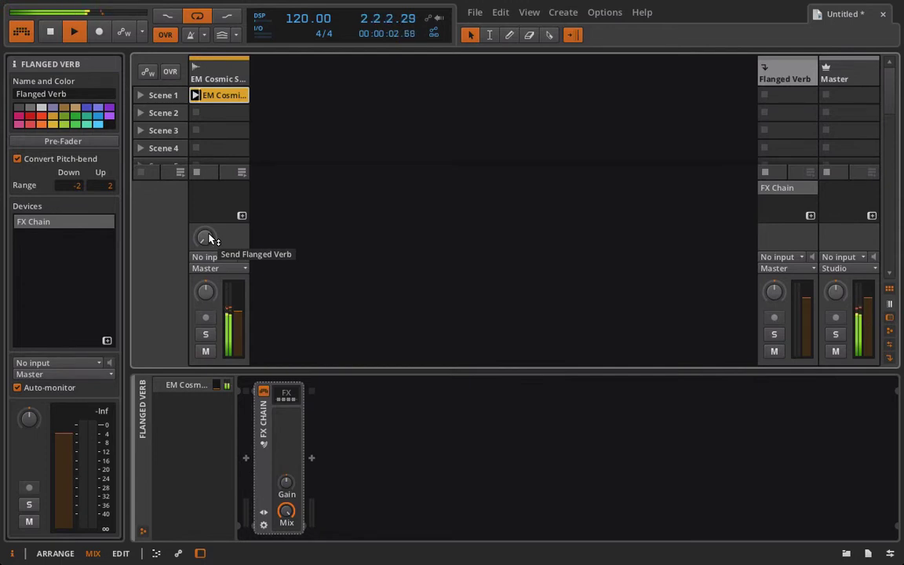
click(206, 238)
drag(204, 238, 204, 185)
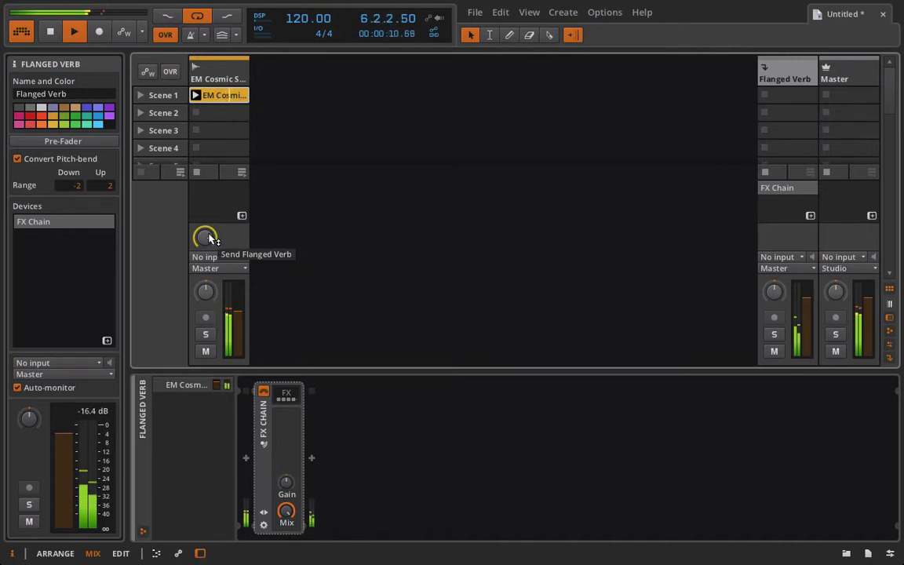
key(space)
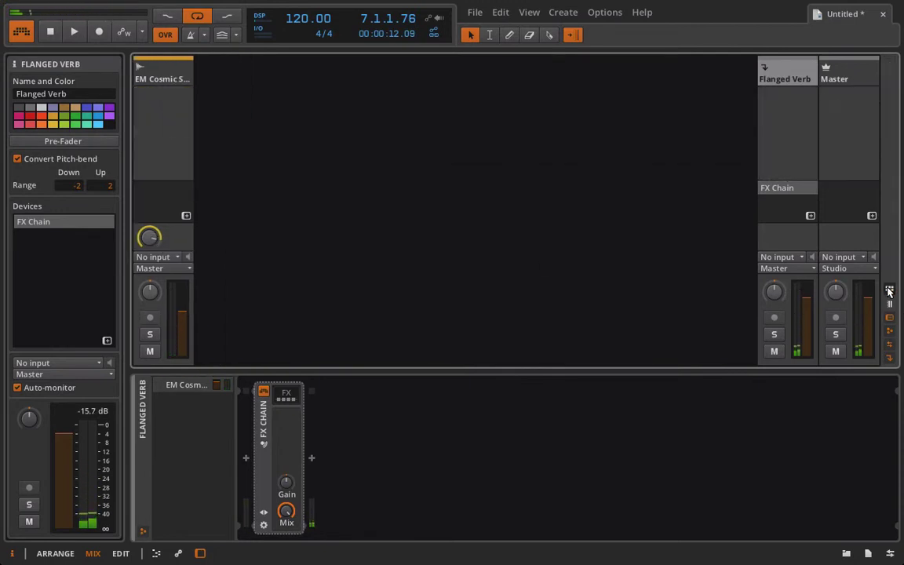
Hide the mixer's device section and show the FX Chain's macro controls.
click(889, 322)
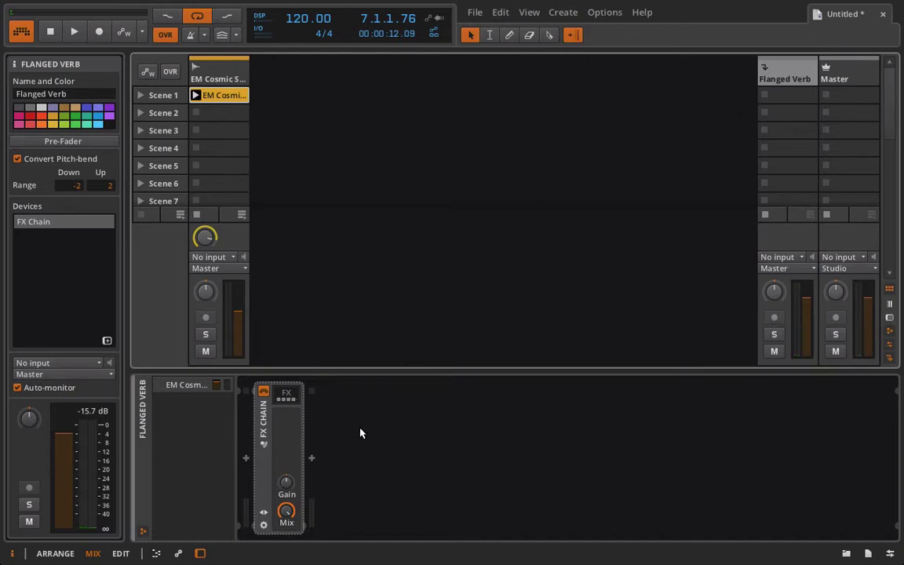
click(265, 513)
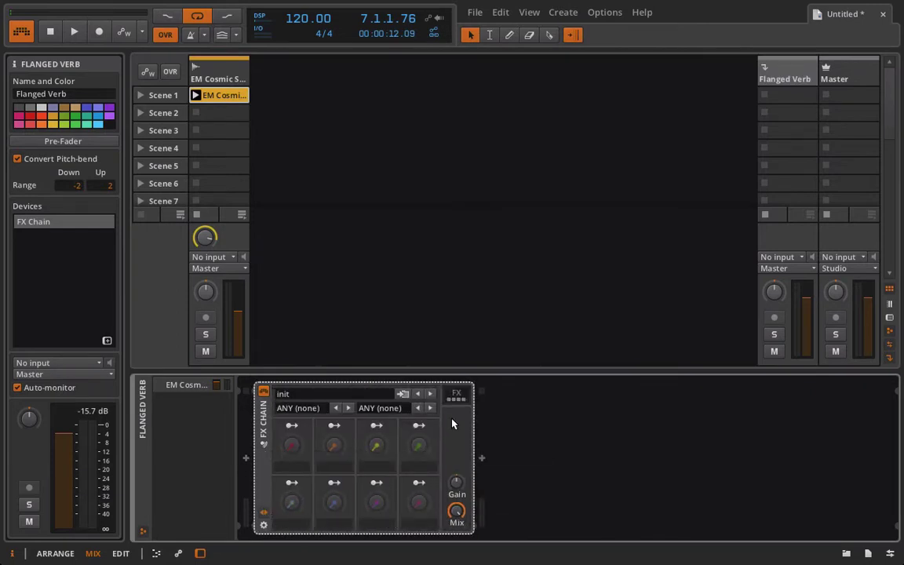
Switch the FX Chain's Macro 1 to Bipolar and back.
right_click(295, 449)
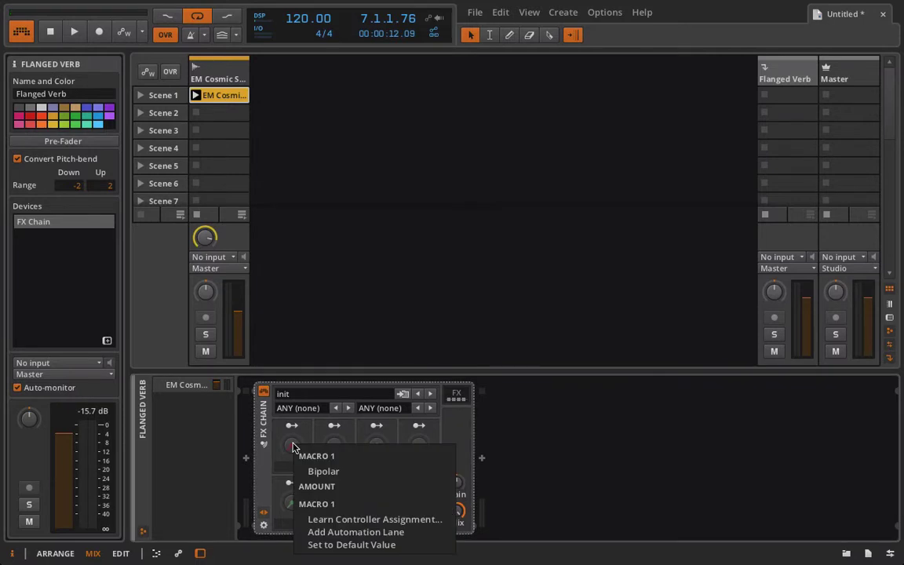
click(305, 470)
right_click(295, 454)
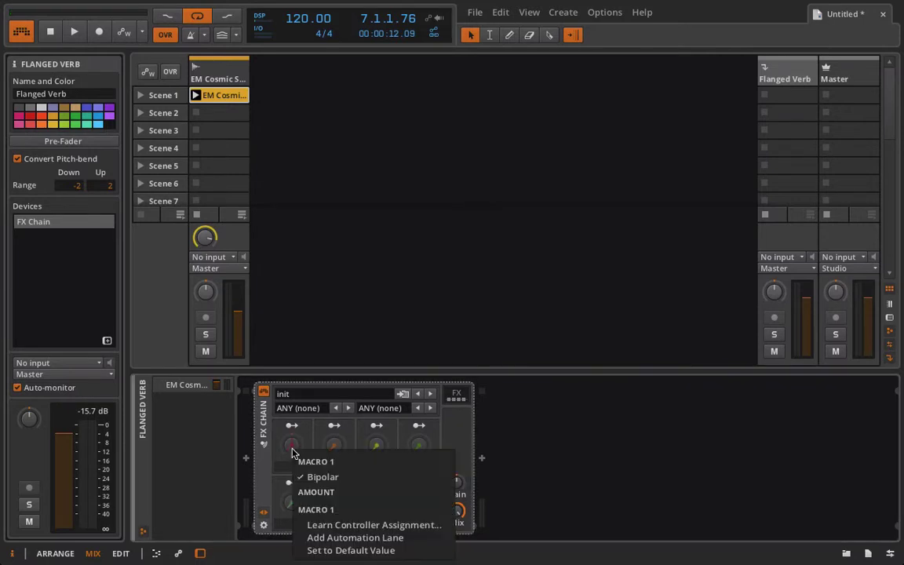
click(312, 478)
drag(289, 460, 289, 480)
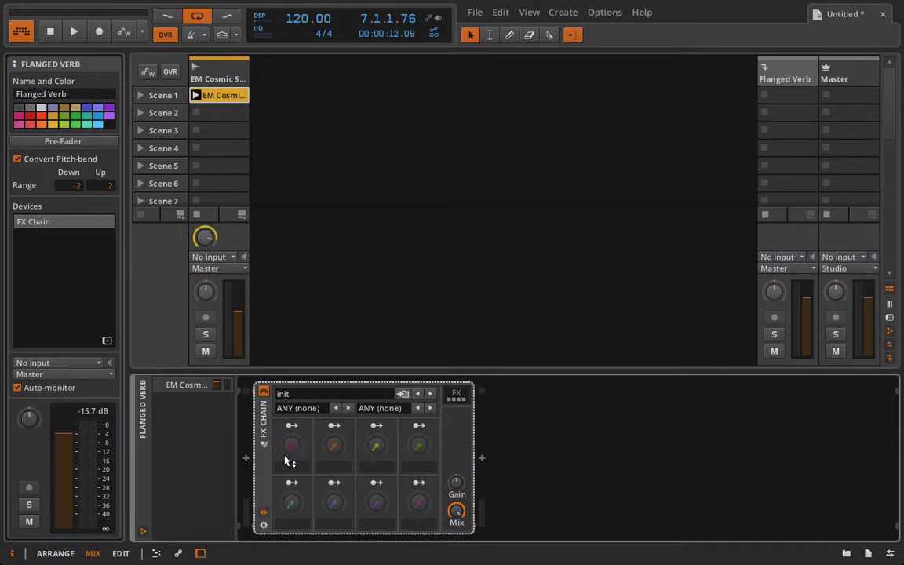
Show the nested devices, map Macro 1 to the Flanger's Time with an amount of about +1.34, and sweep the macro.
click(461, 397)
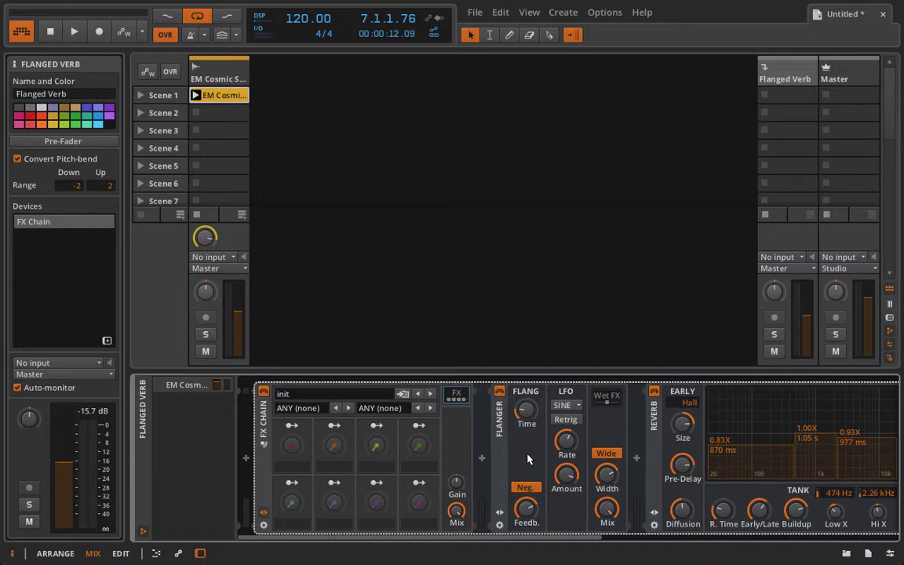
click(525, 410)
click(291, 426)
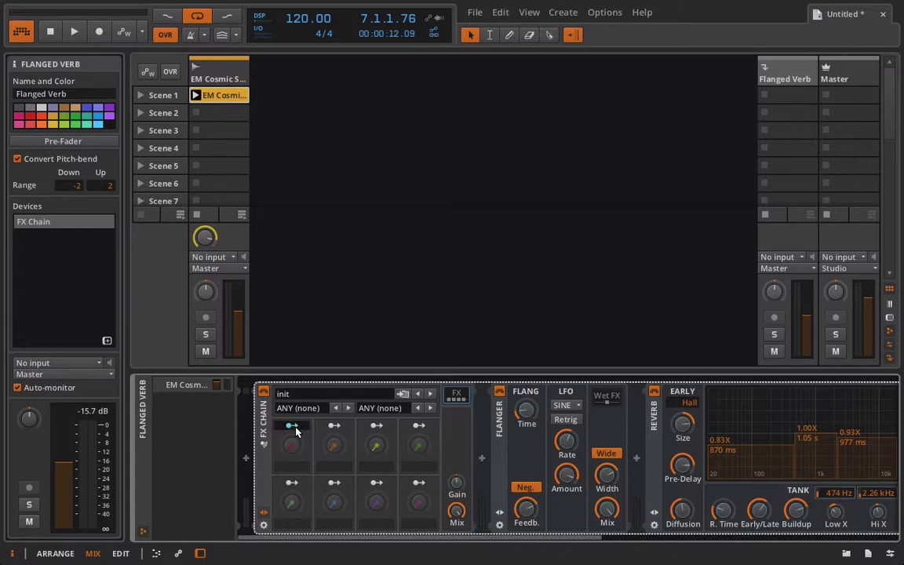
drag(526, 411, 527, 402)
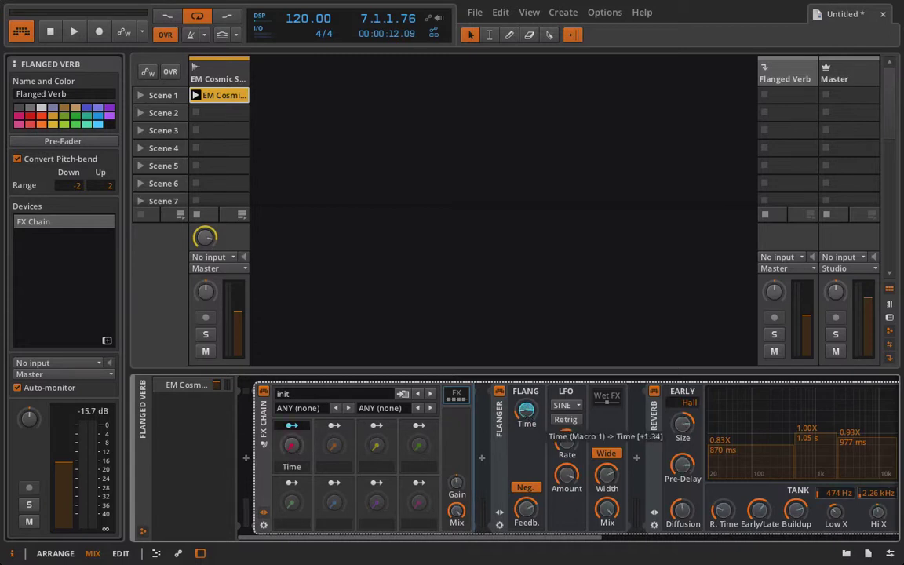
click(291, 426)
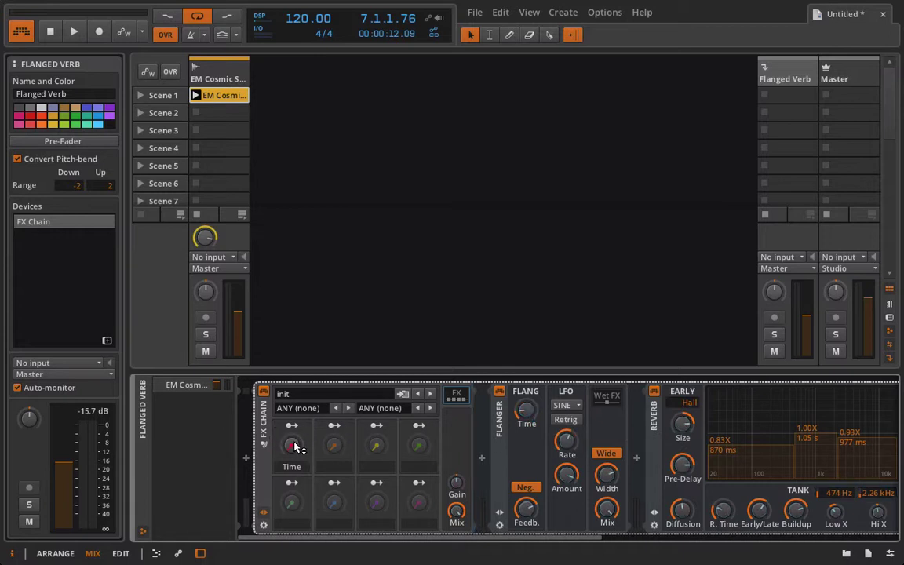
drag(295, 445, 294, 400)
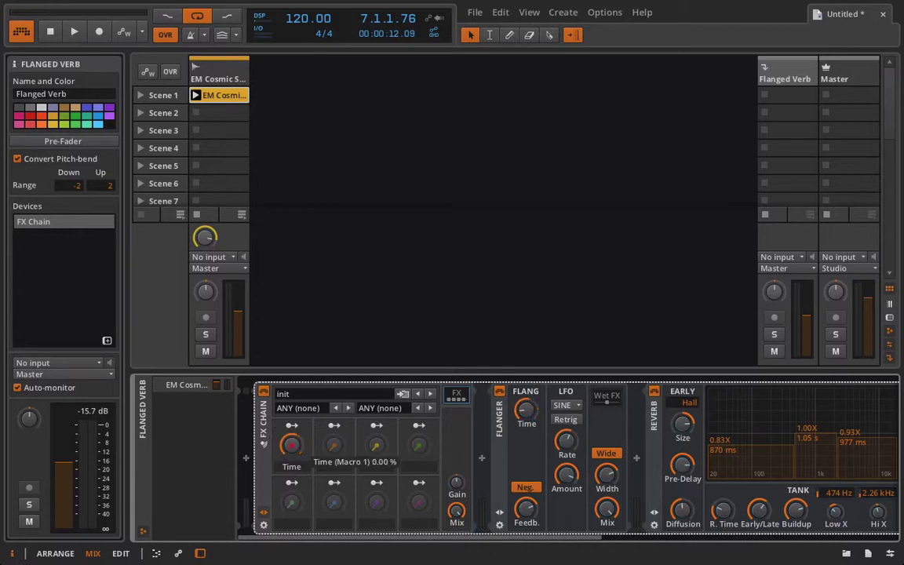
mouse_move(291, 445)
mouse_down()
mouse_move(292, 461)
mouse_move(296, 447)
mouse_up()
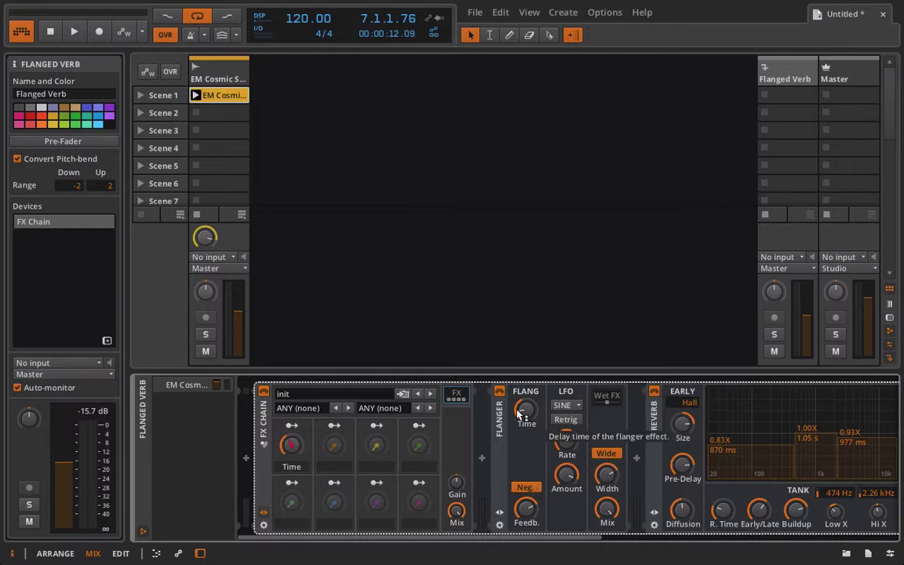
Lower the Flanger's LFO Rate and map Macro 1 to it with an amount of about +1.53.
drag(574, 444, 574, 441)
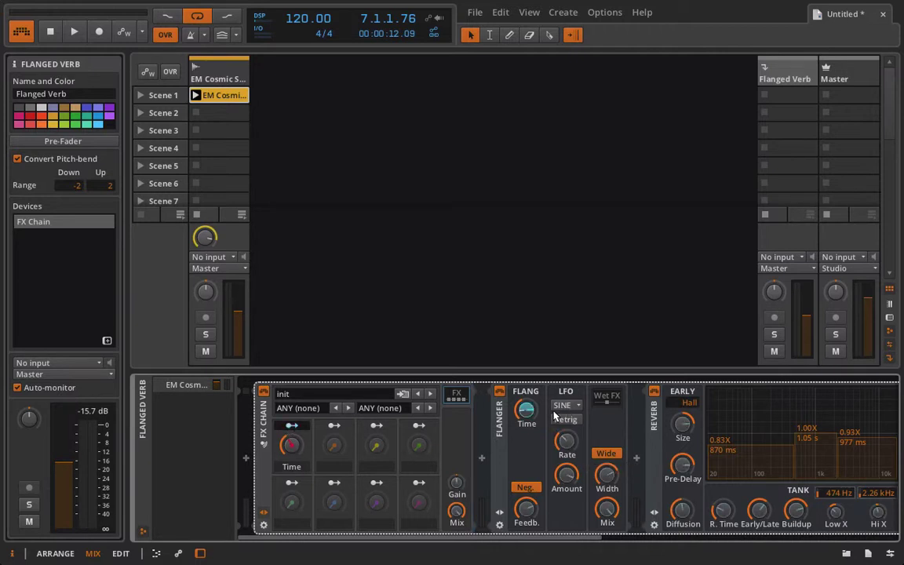
drag(568, 445, 568, 433)
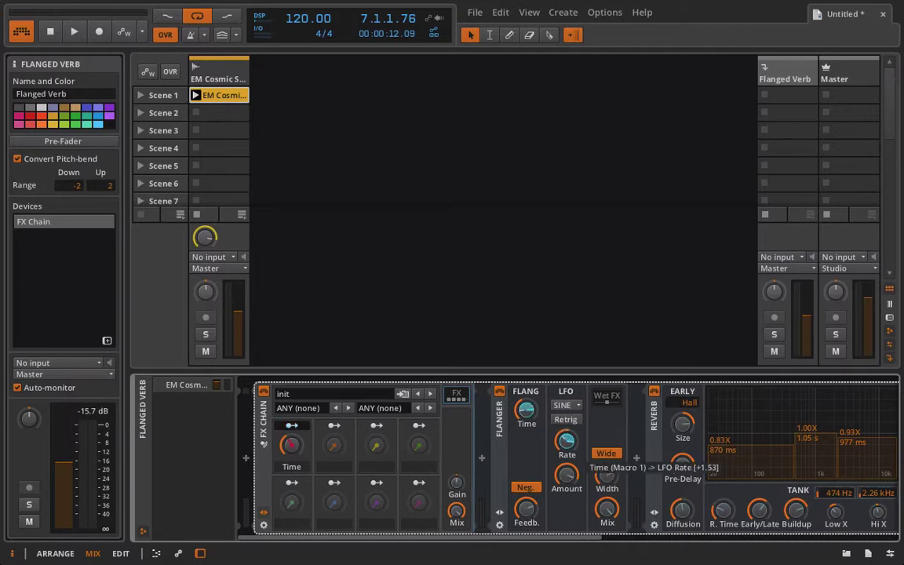
click(291, 426)
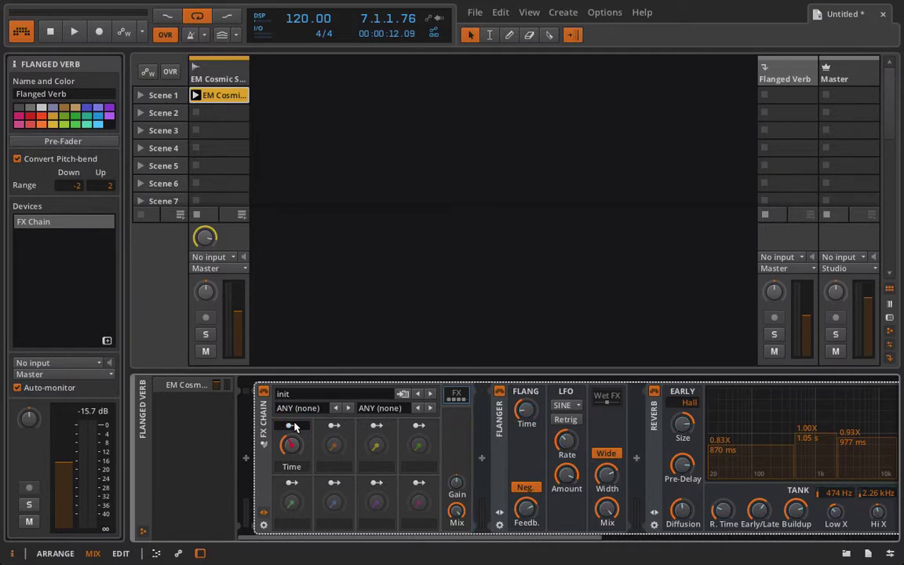
Sweep the Time macro up and down from 0% to check how it moves the Flanger's Time and LFO Rate.
click(291, 445)
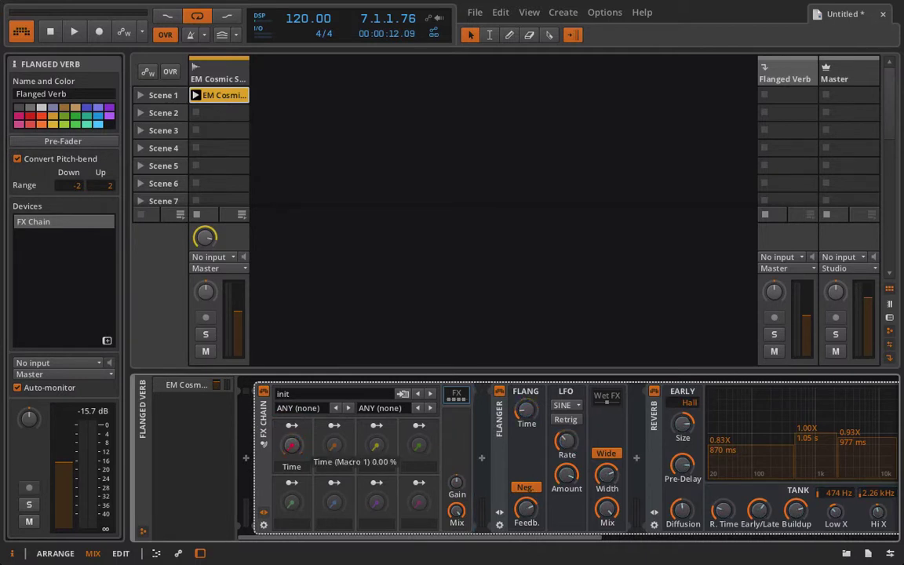
drag(291, 445, 291, 438)
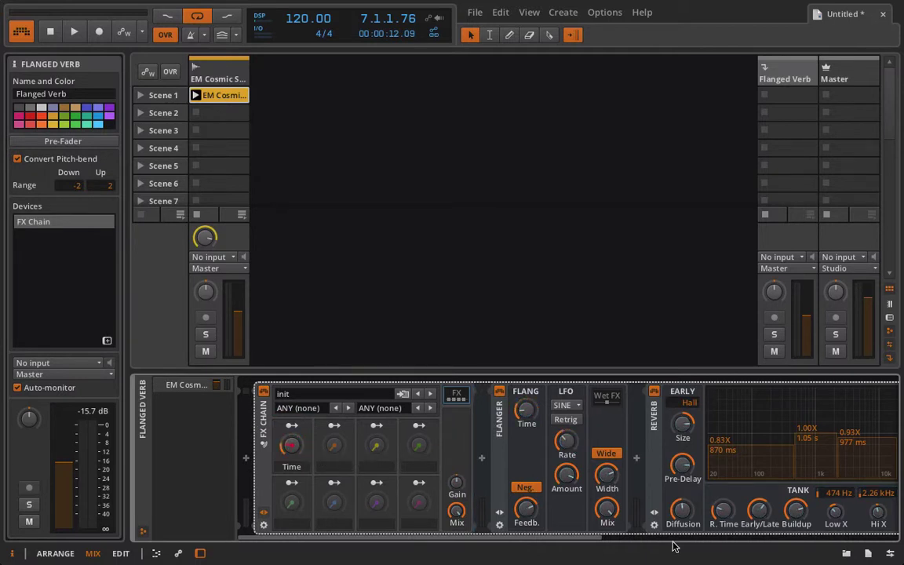
double_click(291, 444)
click(291, 445)
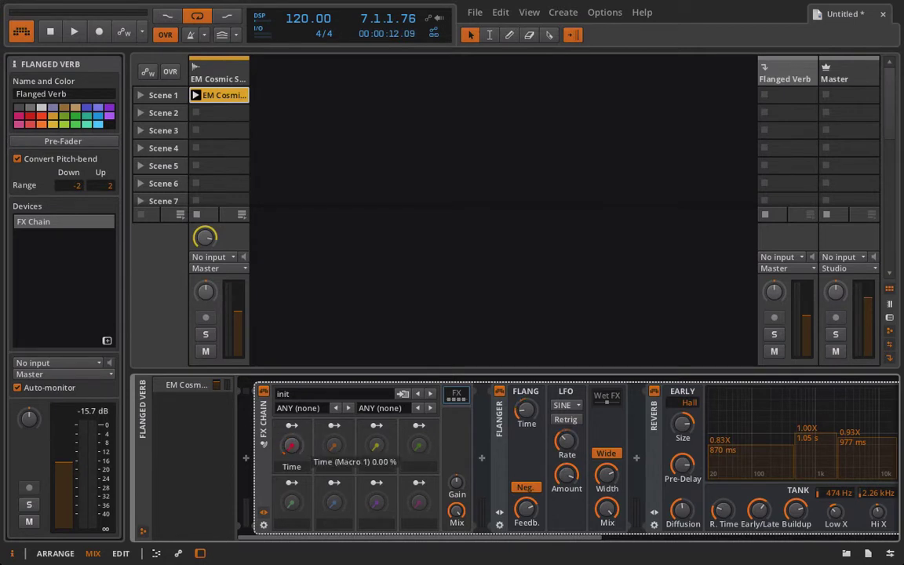
drag(291, 445, 291, 416)
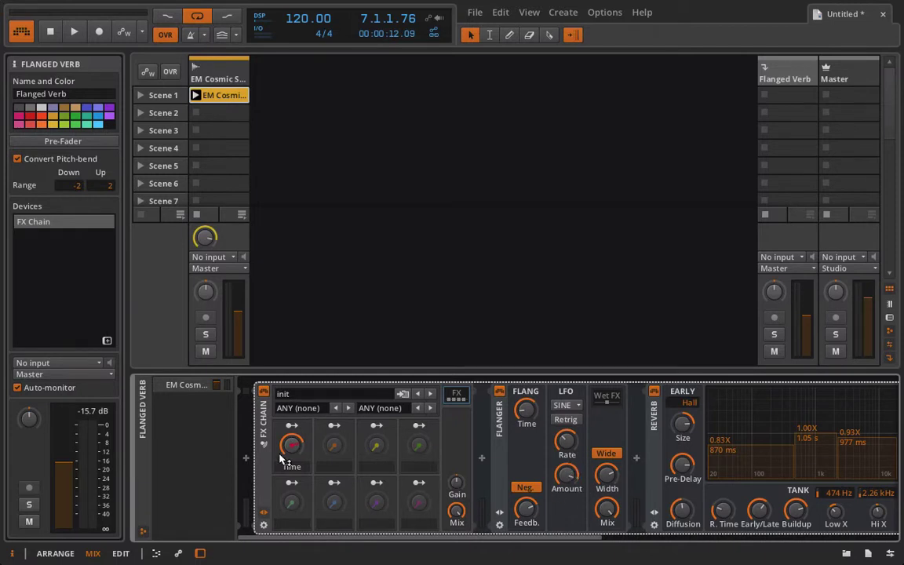
Map Macro 1 to the Flanger's LFO Amount as well, and turn the macro back down to its minimum.
drag(291, 445, 291, 416)
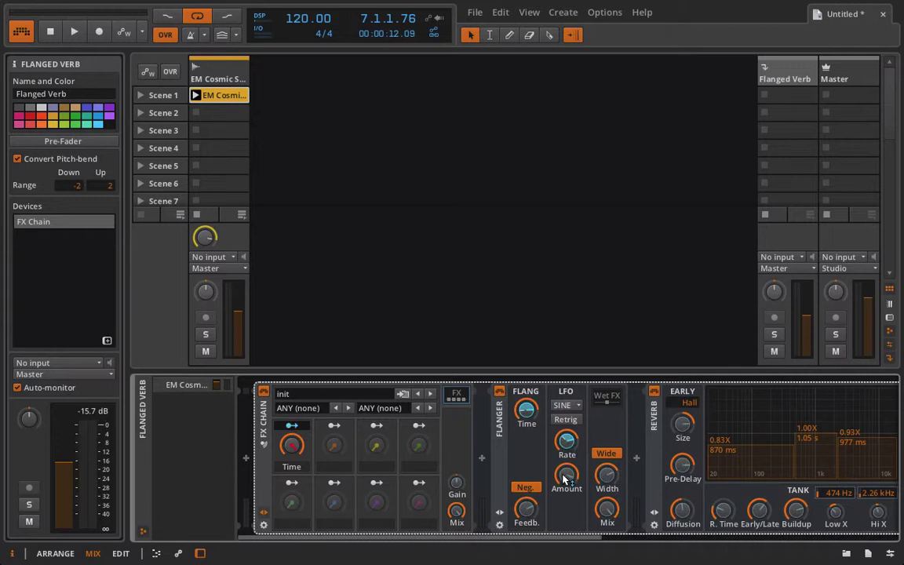
drag(567, 475, 567, 475)
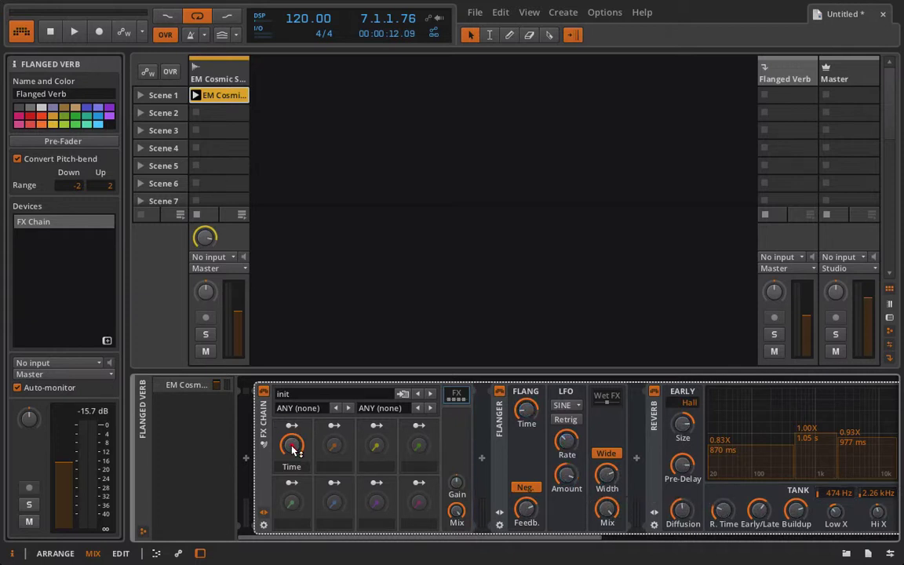
mouse_move(291, 445)
mouse_down()
mouse_move(292, 471)
mouse_move(291, 436)
mouse_move(291, 471)
mouse_move(291, 439)
mouse_move(291, 463)
mouse_move(293, 448)
mouse_up()
Play the clip with the Flanged Verb track soloed, set the Time macro to about 13.5%, and stop playback.
key(space)
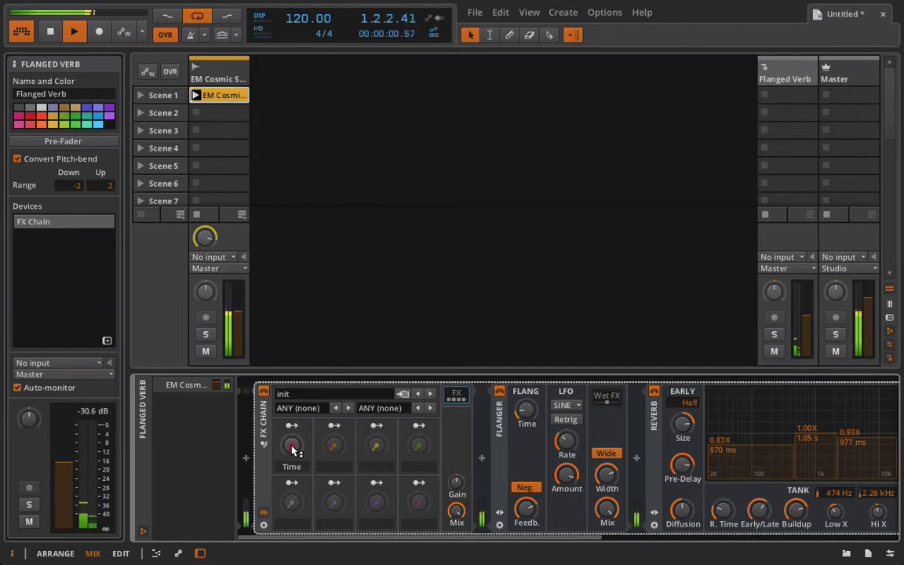
mouse_move(291, 445)
mouse_down()
mouse_move(291, 388)
mouse_move(296, 502)
mouse_move(296, 439)
mouse_move(296, 463)
mouse_up()
key(s)
key(space)
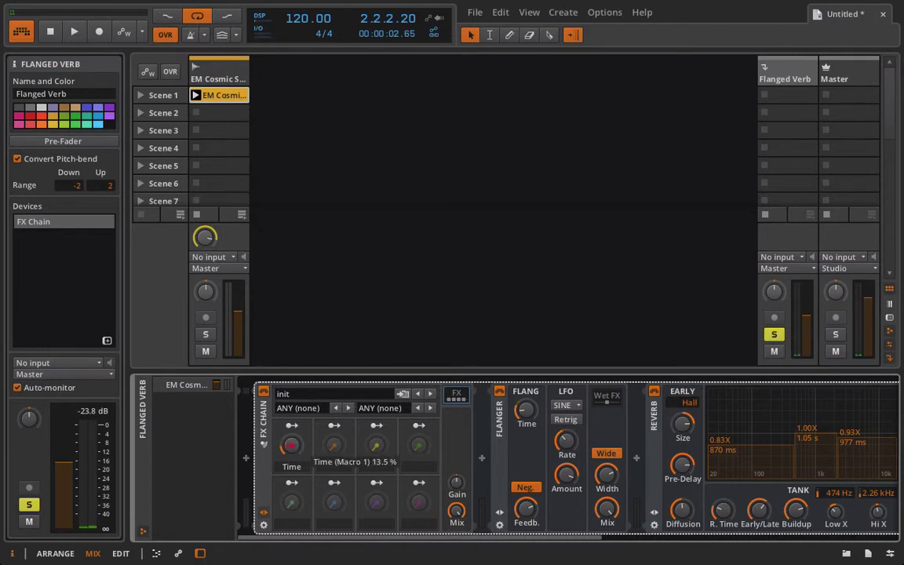
Look through the nested effects of the FX Chain and collapse the Flanger device.
scroll(465, 478, down, 3)
scroll(464, 480, up, 4)
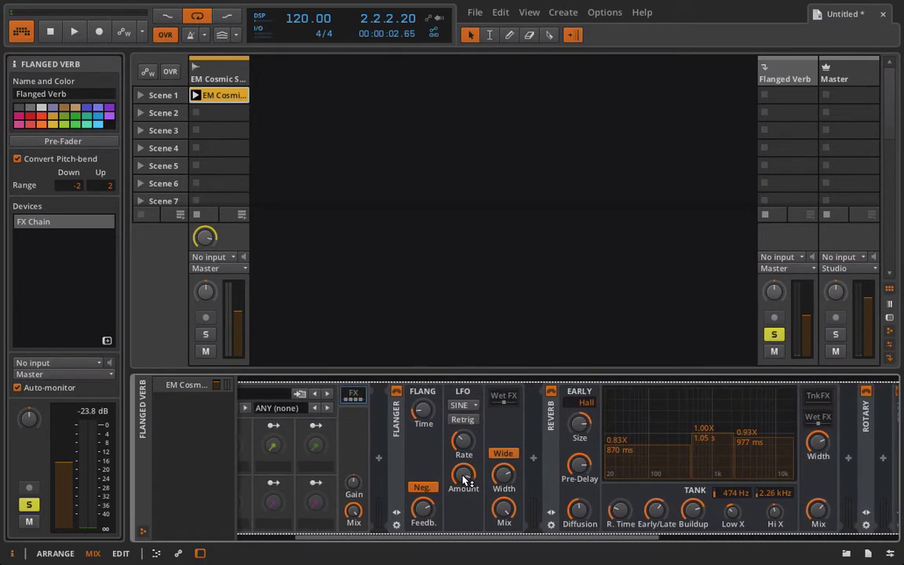
scroll(542, 490, down, 4)
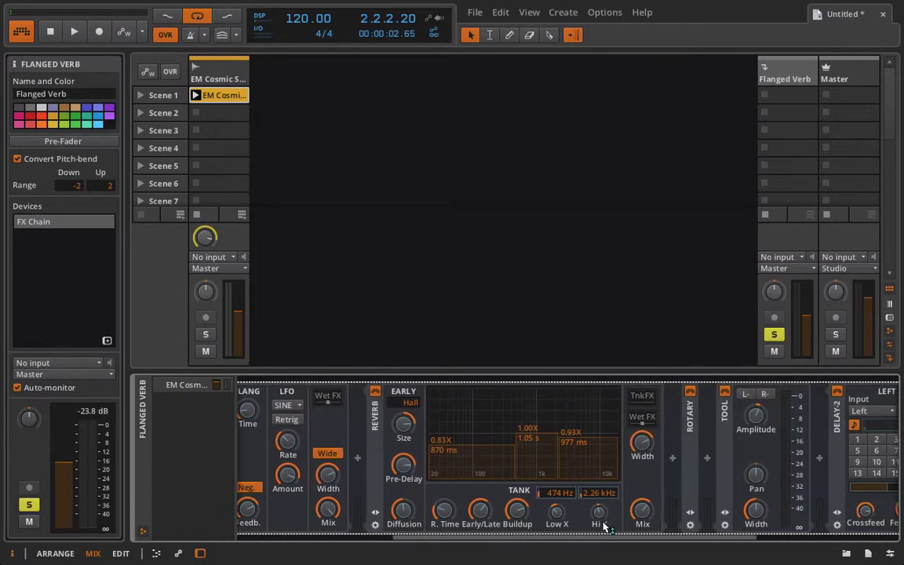
scroll(594, 486, up, 5)
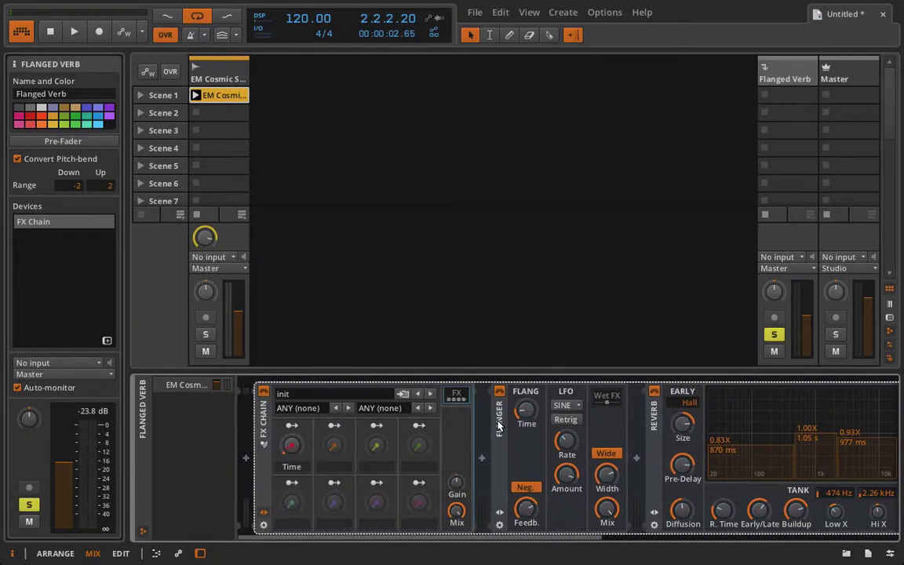
click(499, 512)
Map the FX Chain's Macro 2 to the Reverb's Mix, Width, reverb time and Buildup, with a Width amount of +0.47.
scroll(640, 465, down, 1)
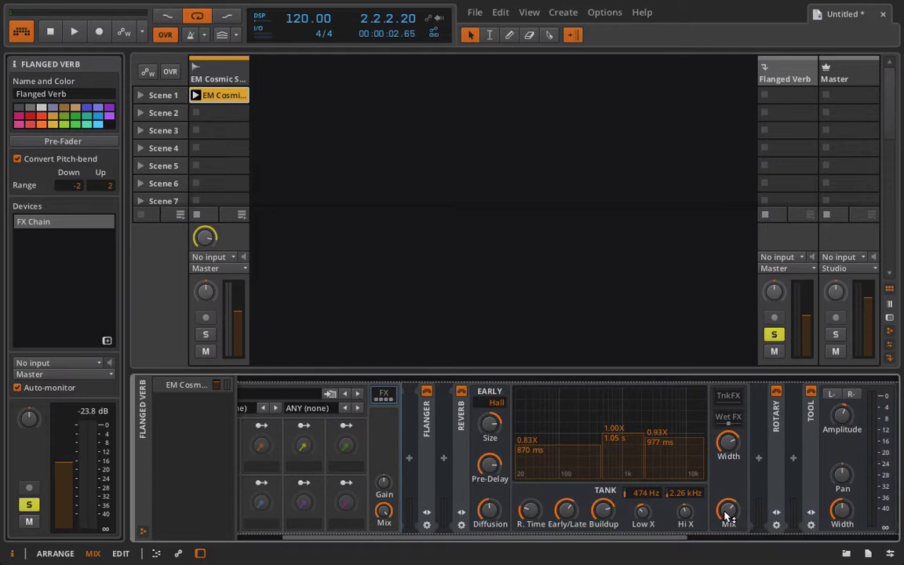
scroll(420, 468, left, 3)
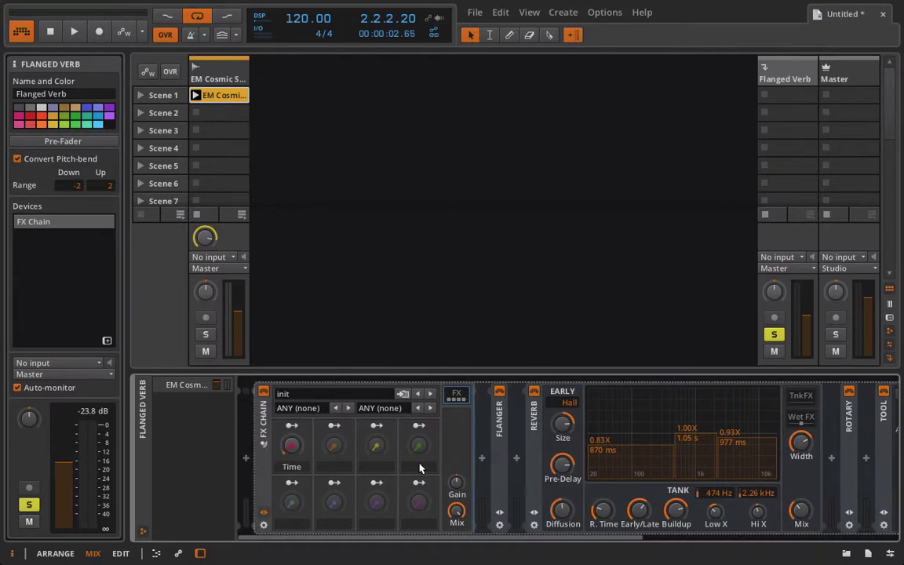
click(334, 427)
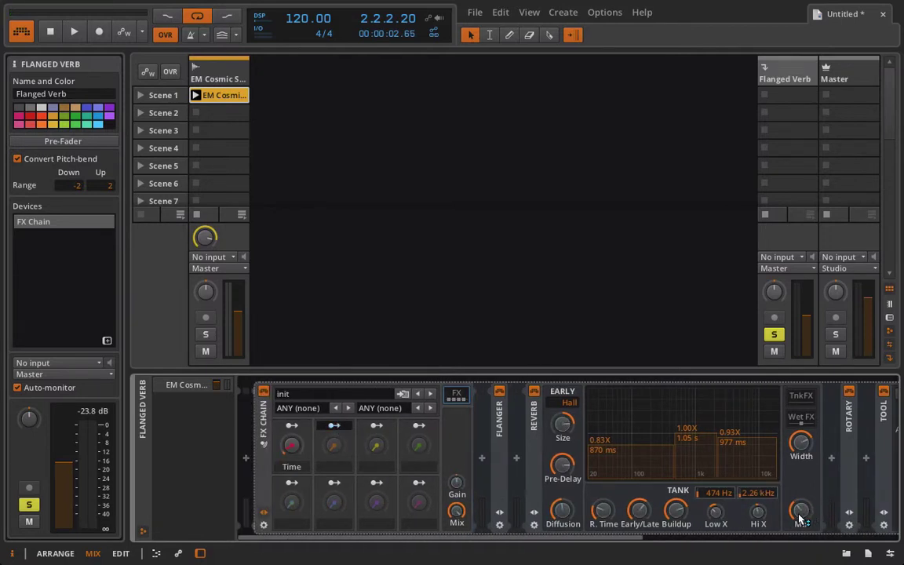
drag(801, 514, 802, 509)
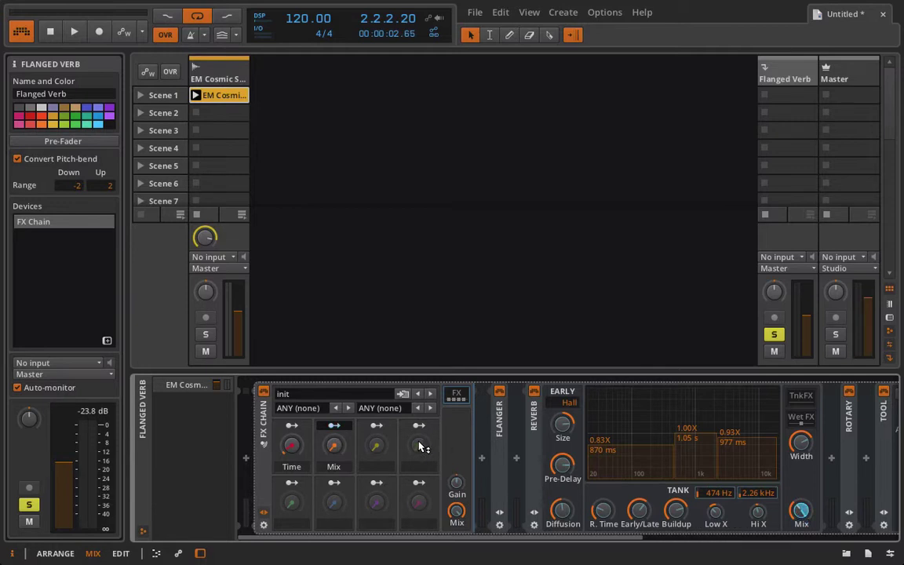
drag(814, 448, 813, 447)
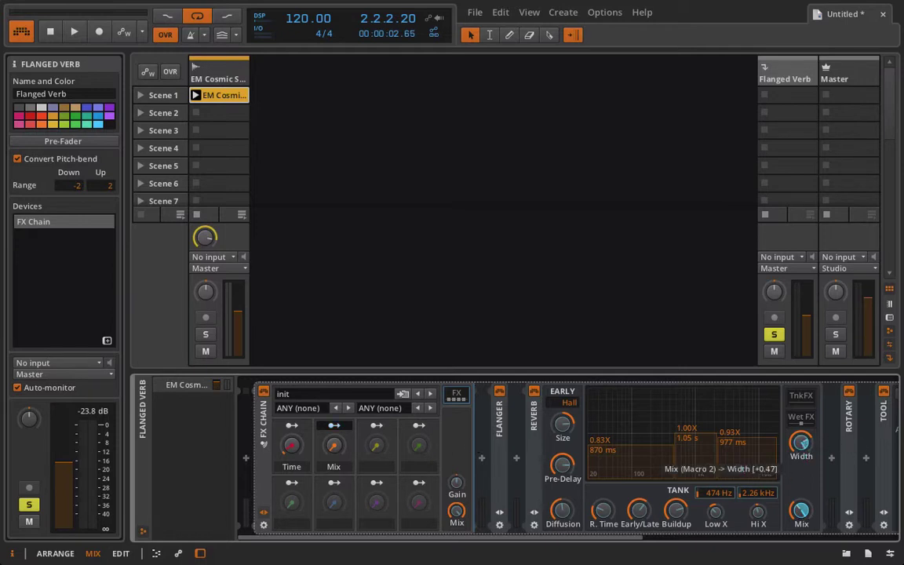
drag(602, 512, 603, 499)
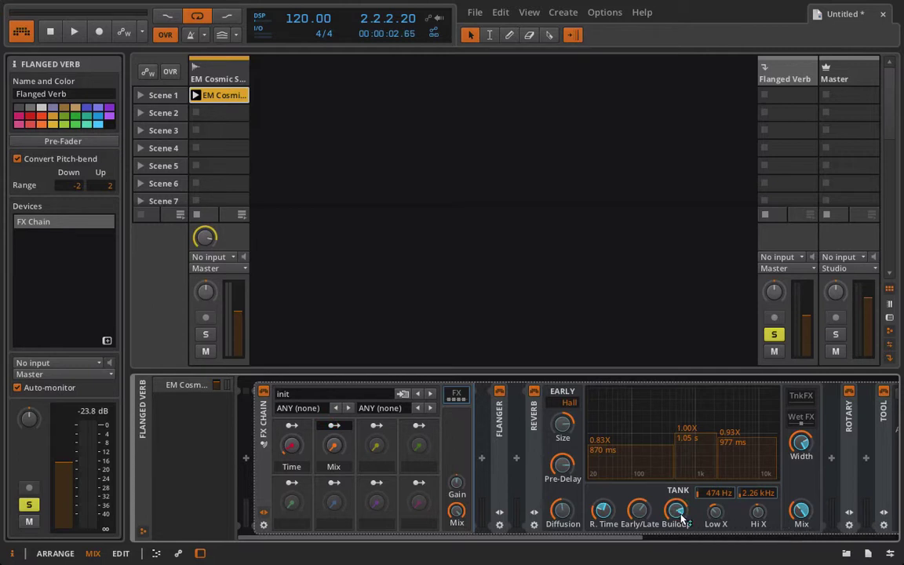
Extend the Macro 2 mapping to the Reverb's Diffusion, Pre-Delay and Size, check the mapped parameters, and leave the macro at 0%.
drag(562, 511, 562, 502)
drag(562, 464, 562, 467)
drag(562, 424, 562, 416)
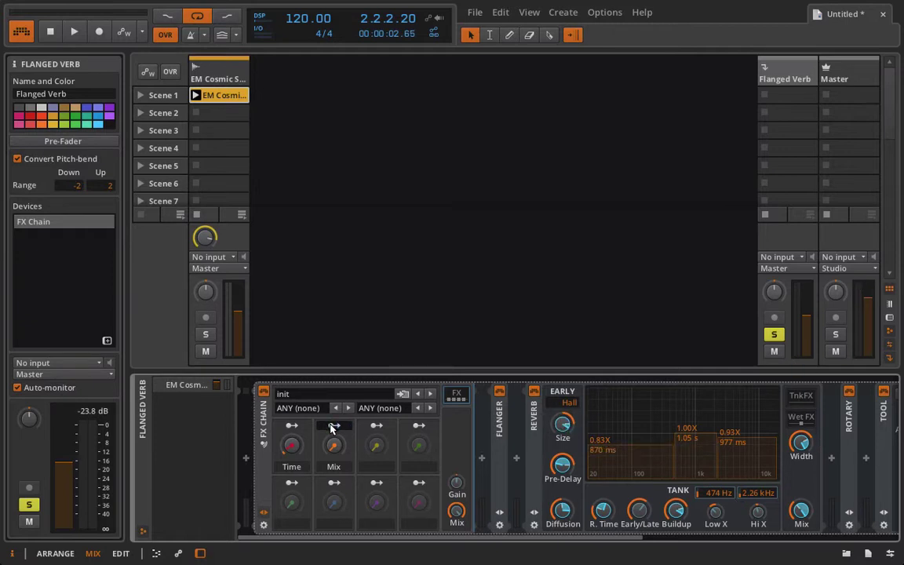
mouse_move(334, 445)
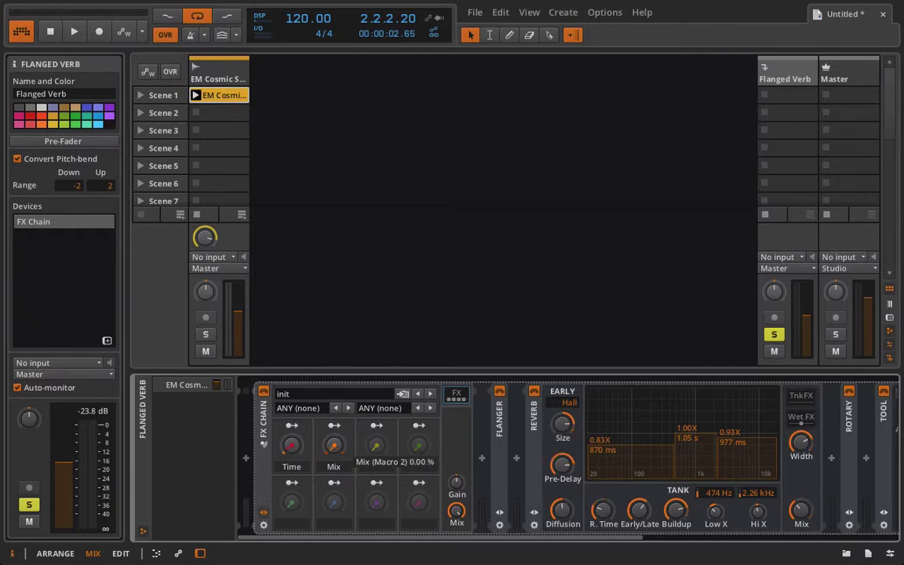
click(333, 424)
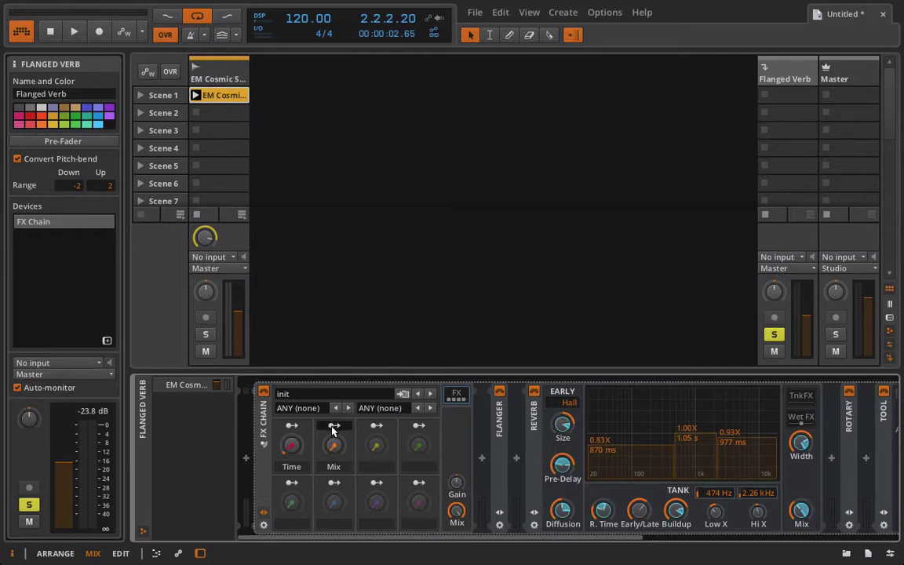
click(642, 516)
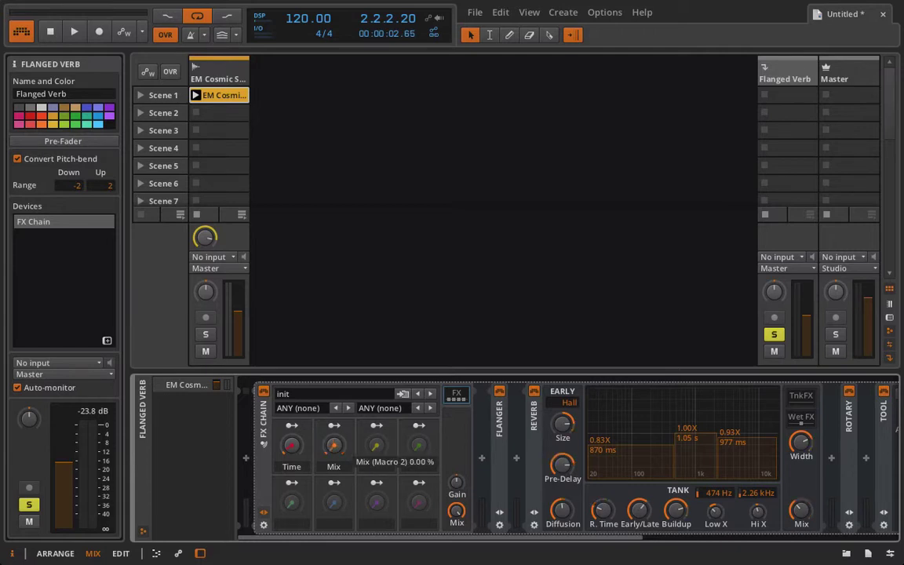
Play the clip, unsolo the Flanged Verb track, raise the Time and Mix macros while listening, and stop playback.
key(space)
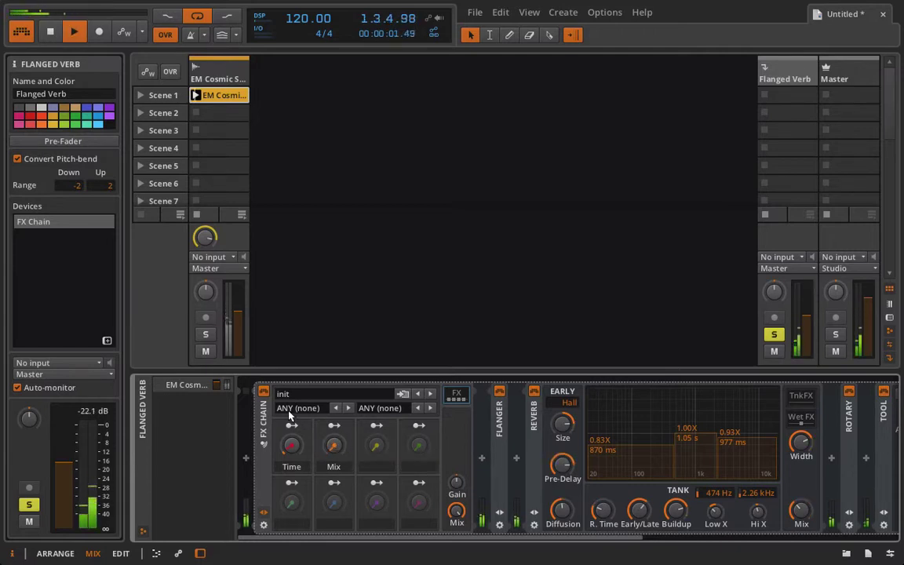
click(773, 334)
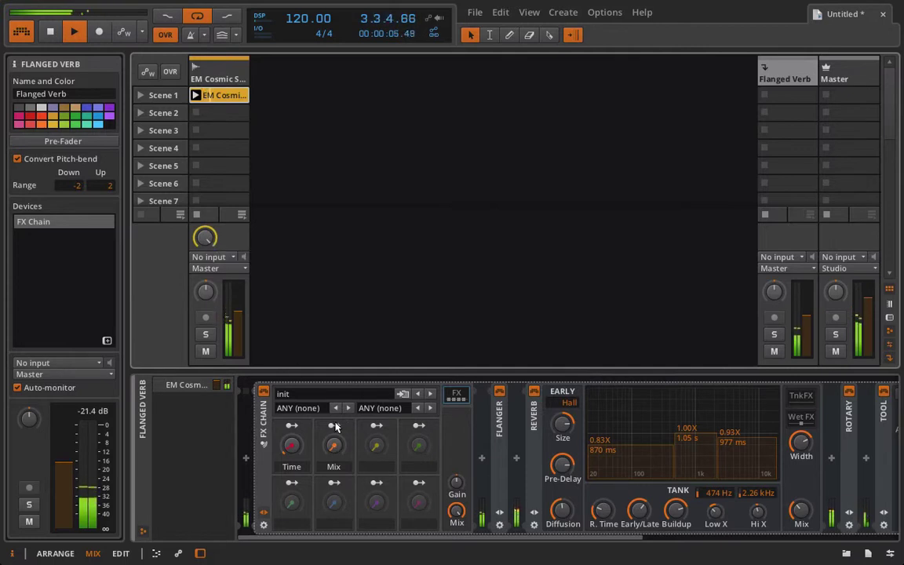
click(334, 445)
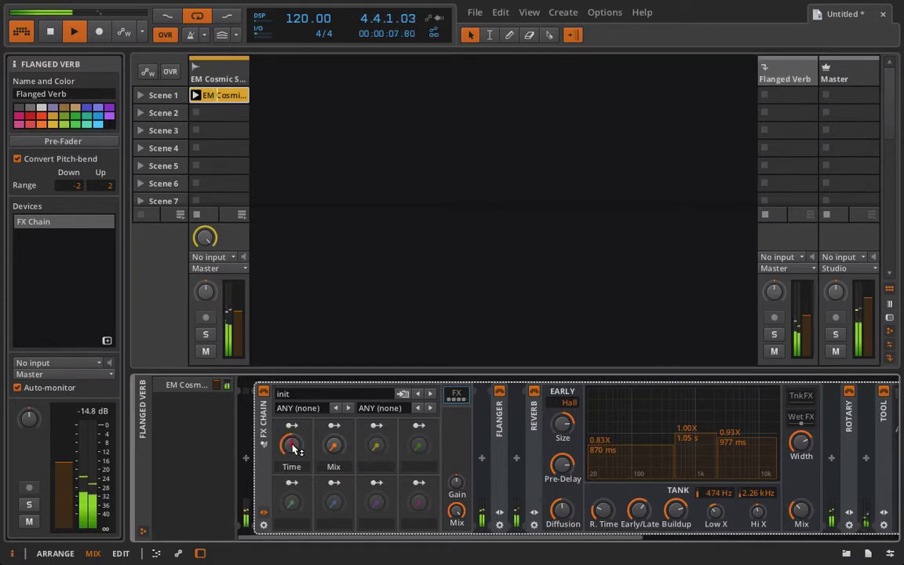
mouse_move(333, 445)
mouse_down()
mouse_move(334, 353)
mouse_move(337, 455)
mouse_up()
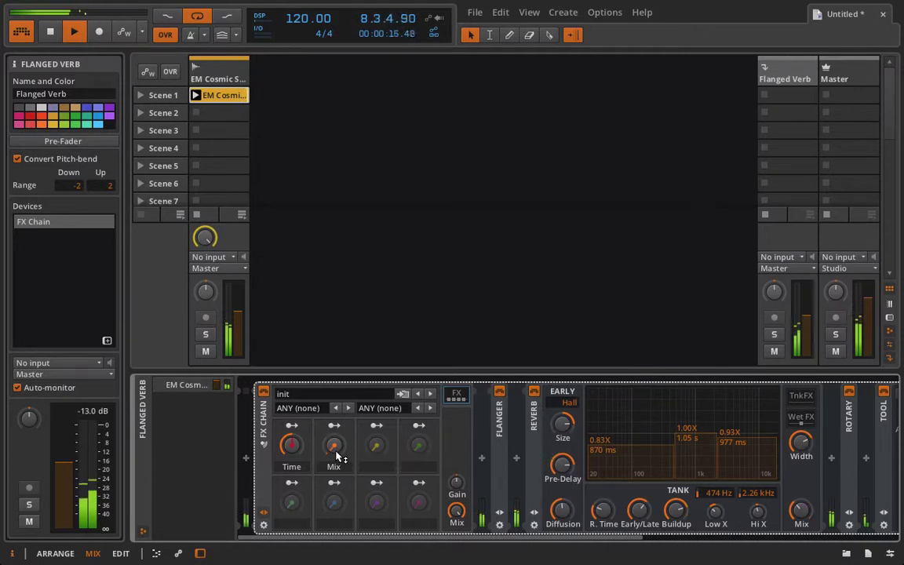
key(space)
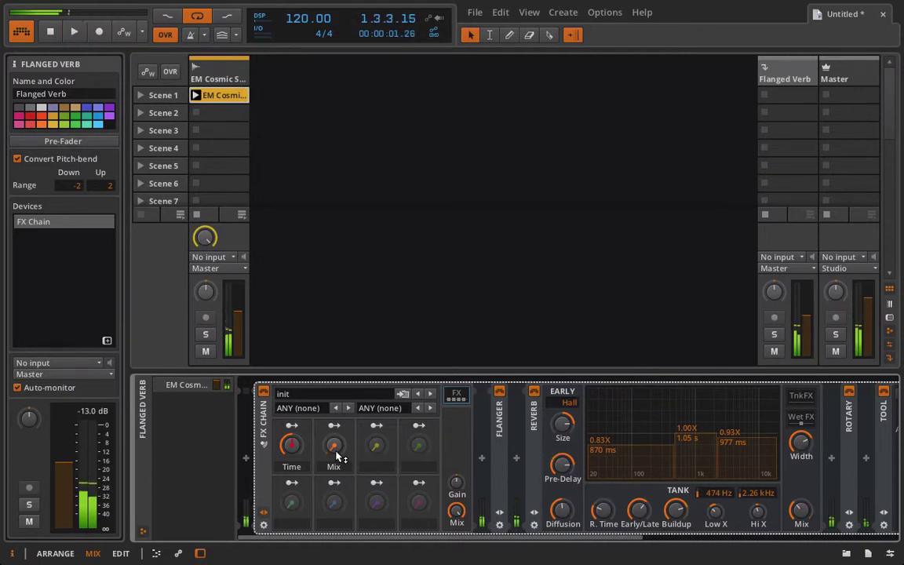
Rename the FX Chain's Time macro as Flanger and its Mix macro as Reverb.
scroll(457, 405, right, 5)
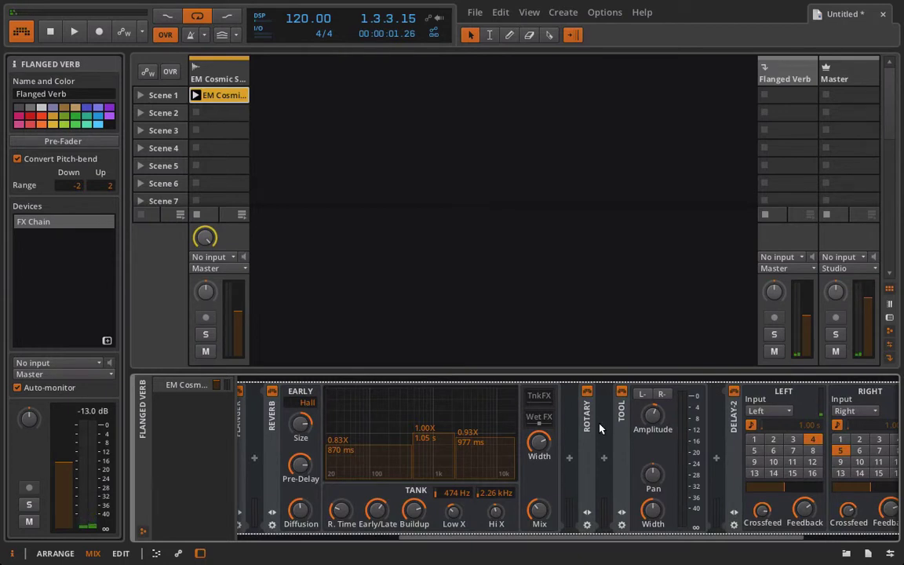
scroll(600, 428, left, 5)
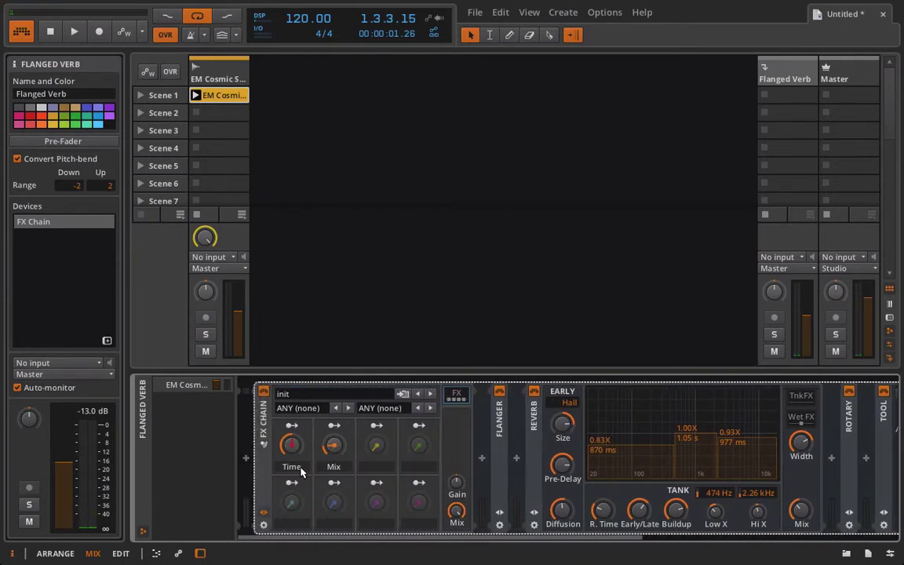
double_click(290, 467)
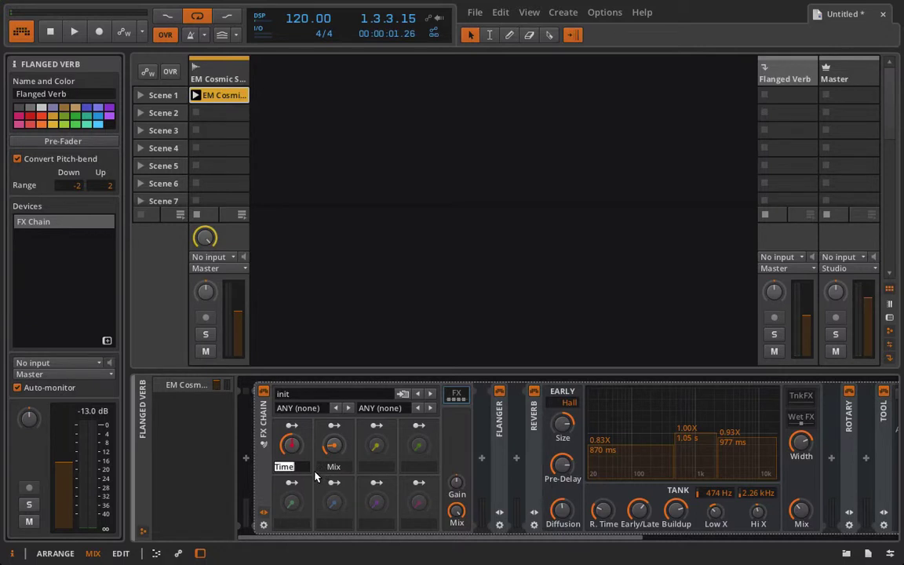
text(Flanger)
key(Return)
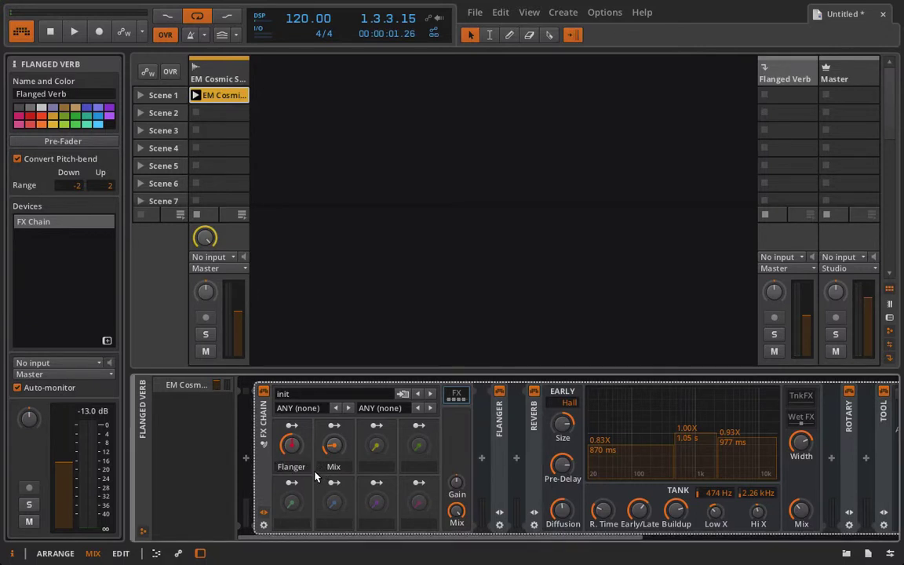
double_click(334, 467)
text(Reve)
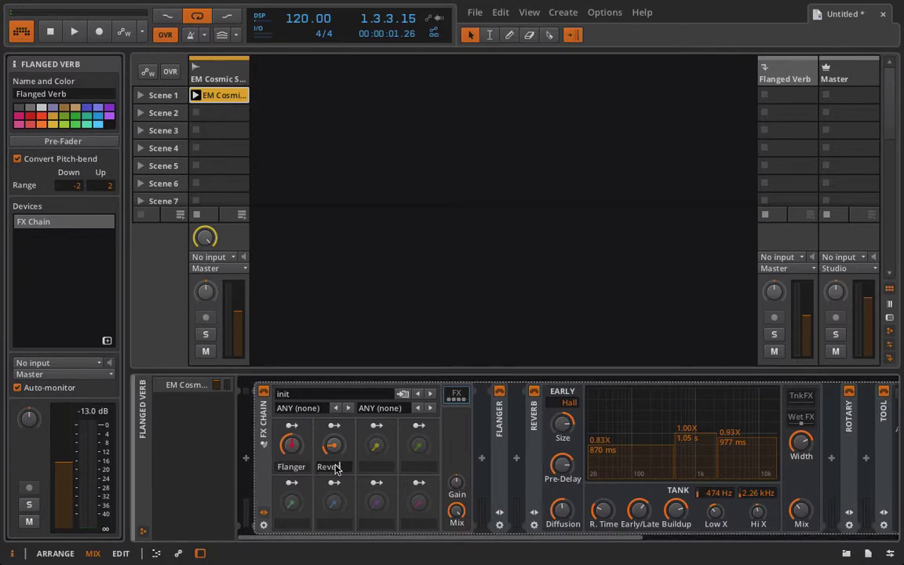
text(rb)
key(Return)
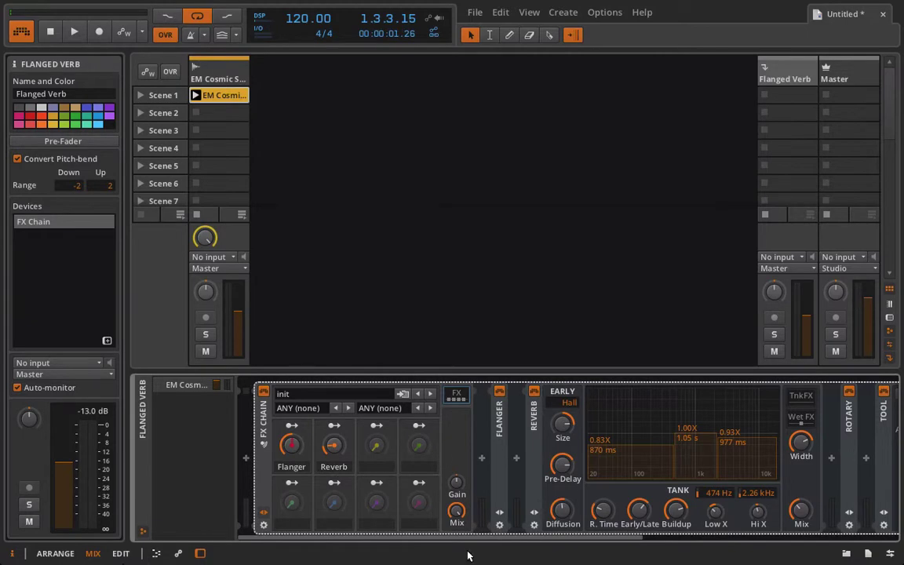
Add a Filter after Delay-2 in the FX Chain, using the first low-pass mode with cutoff at maximum and resonance at minimum.
scroll(549, 430, down, 10)
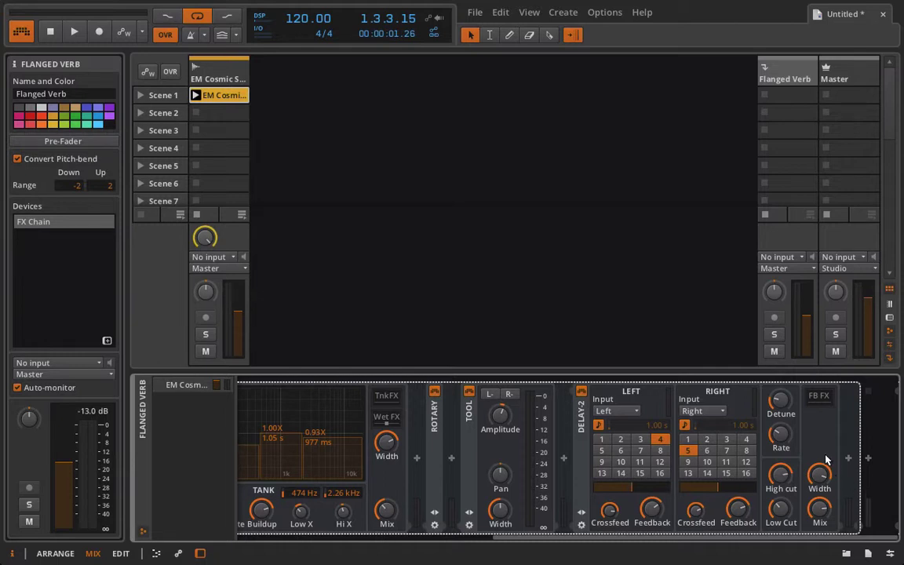
click(847, 459)
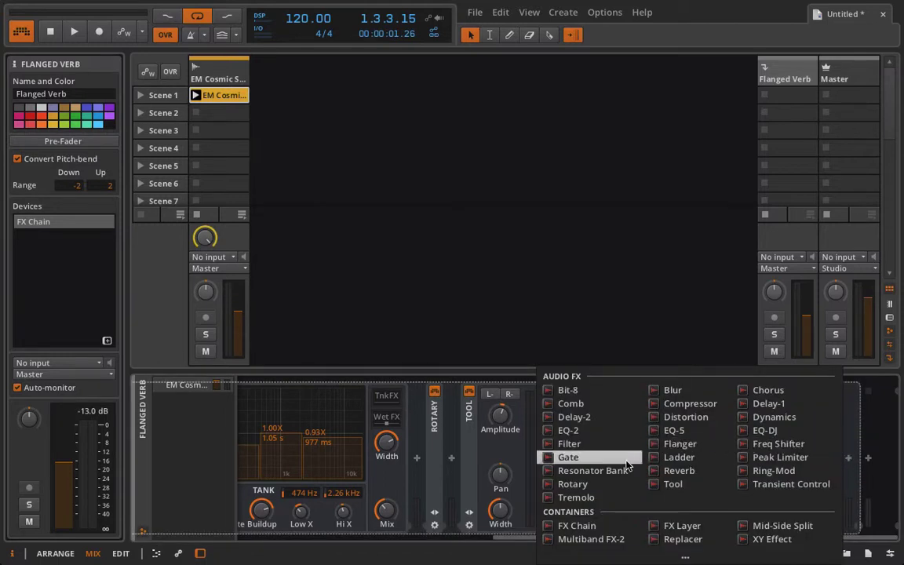
click(569, 443)
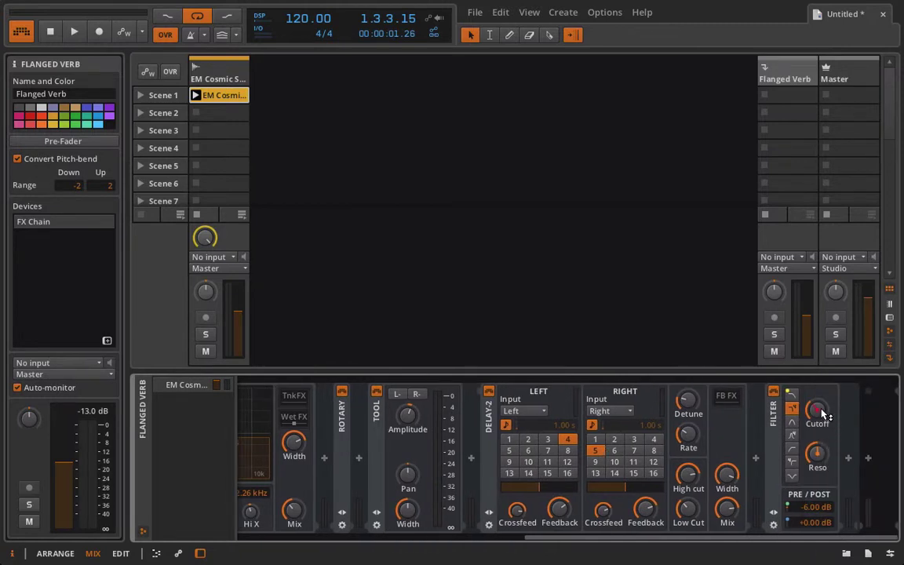
drag(812, 451, 817, 464)
Collapse the Reverb, Tool and Delay-2 devices so the Filter sits in view beside the FX Chain macros.
scroll(808, 451, left, 5)
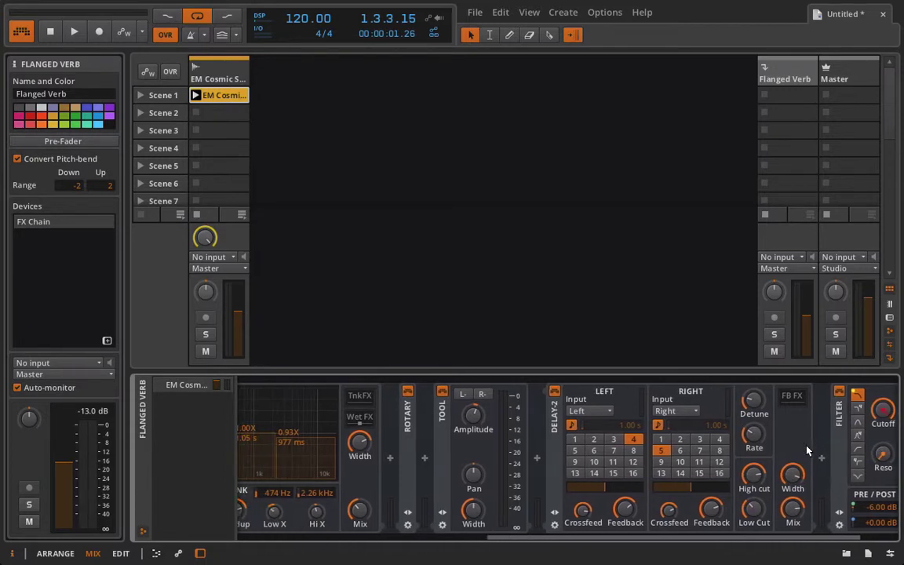
scroll(808, 450, left, 5)
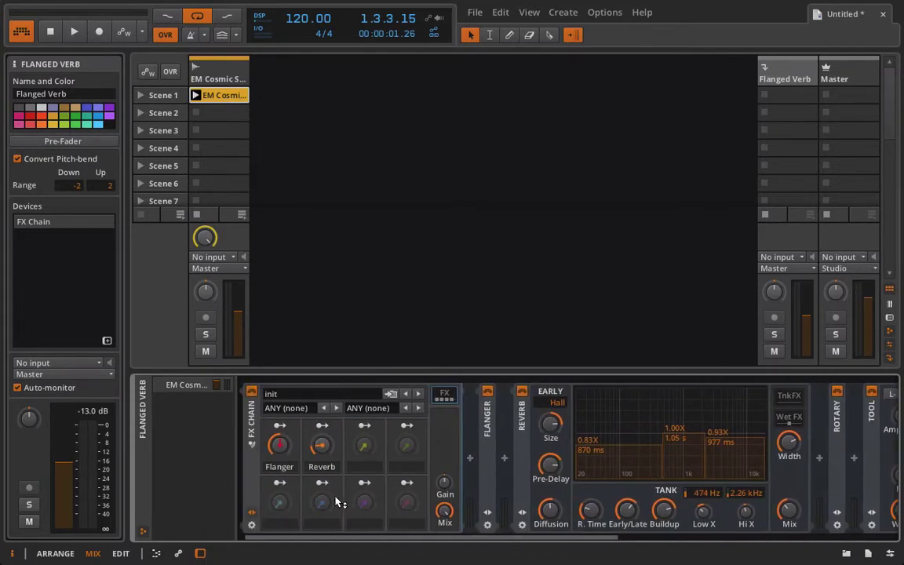
click(522, 415)
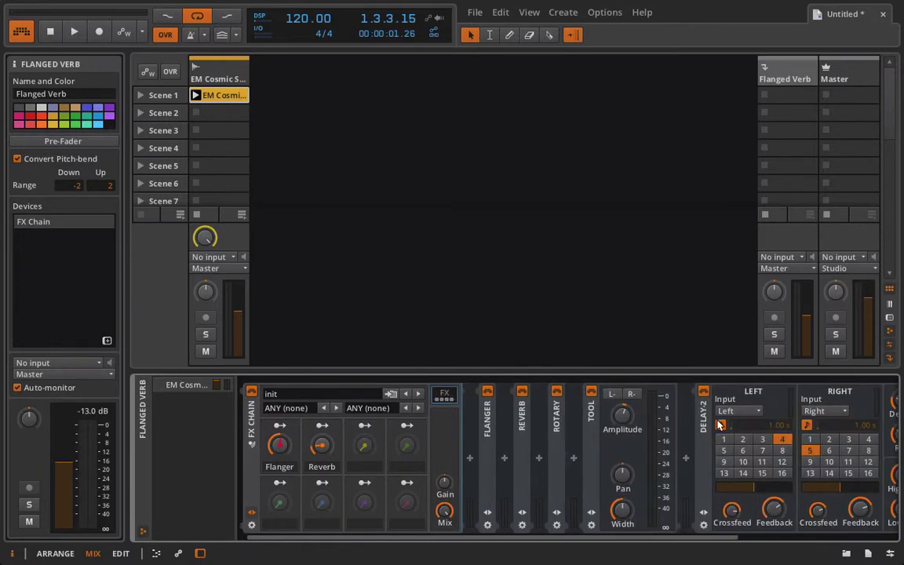
click(626, 416)
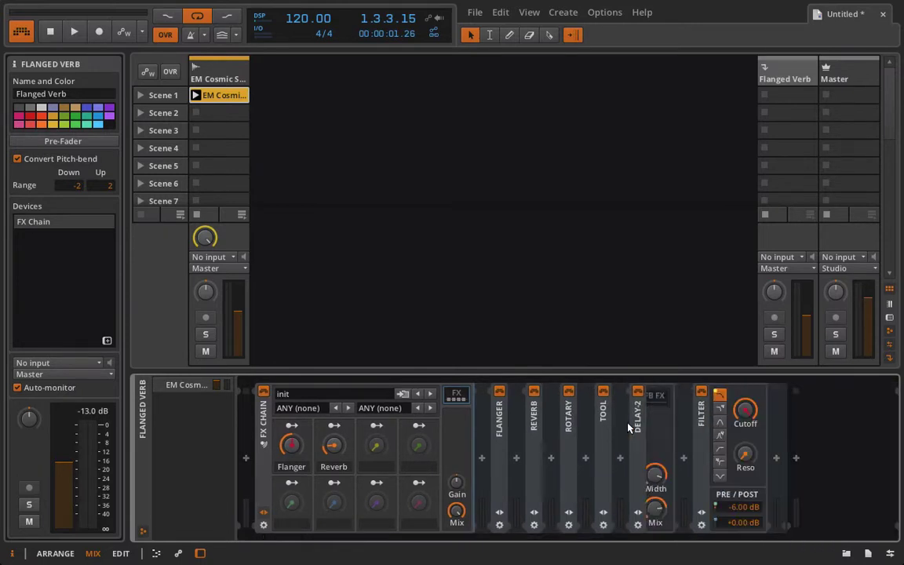
Turn Macro 3 up to its maximum and map it to the Filter's Cutoff and Reso.
drag(385, 453, 385, 427)
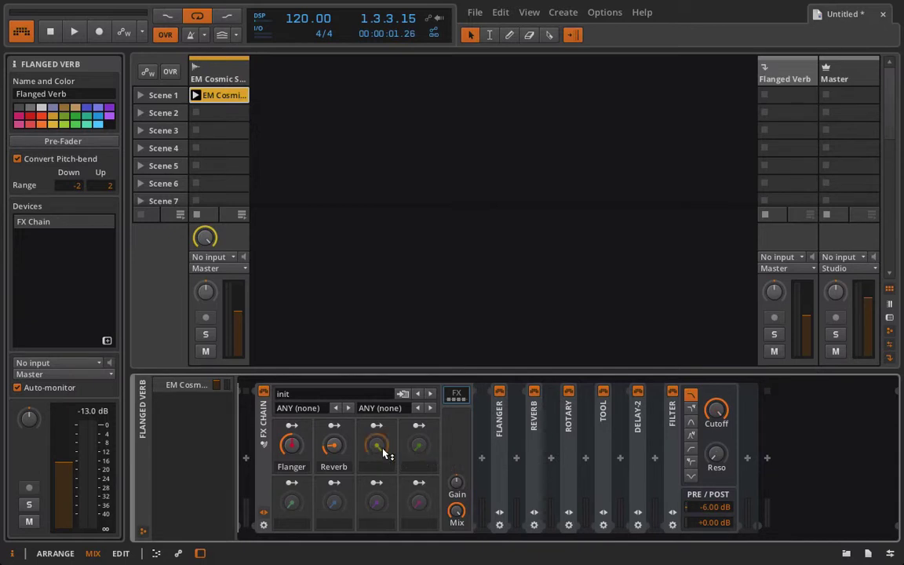
right_click(385, 453)
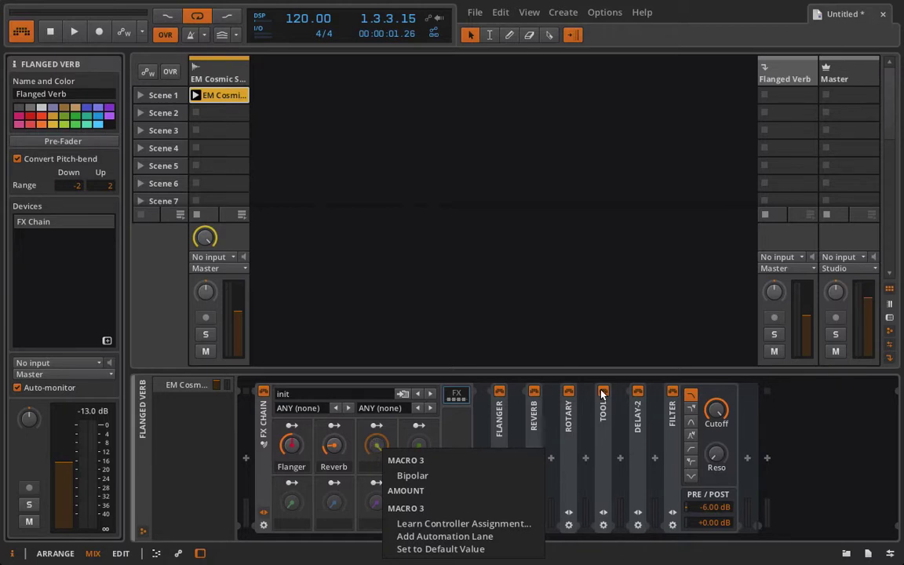
click(376, 427)
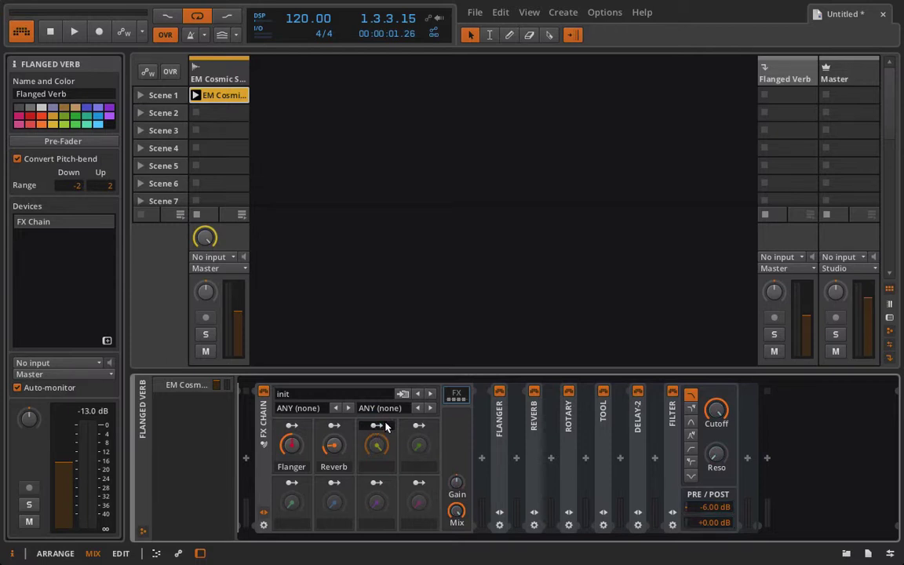
right_click(416, 452)
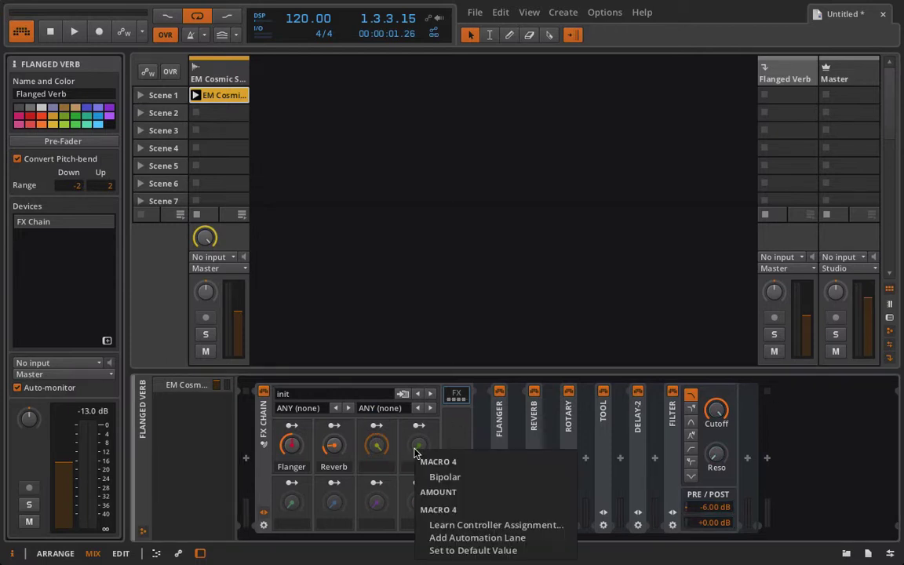
key(Escape)
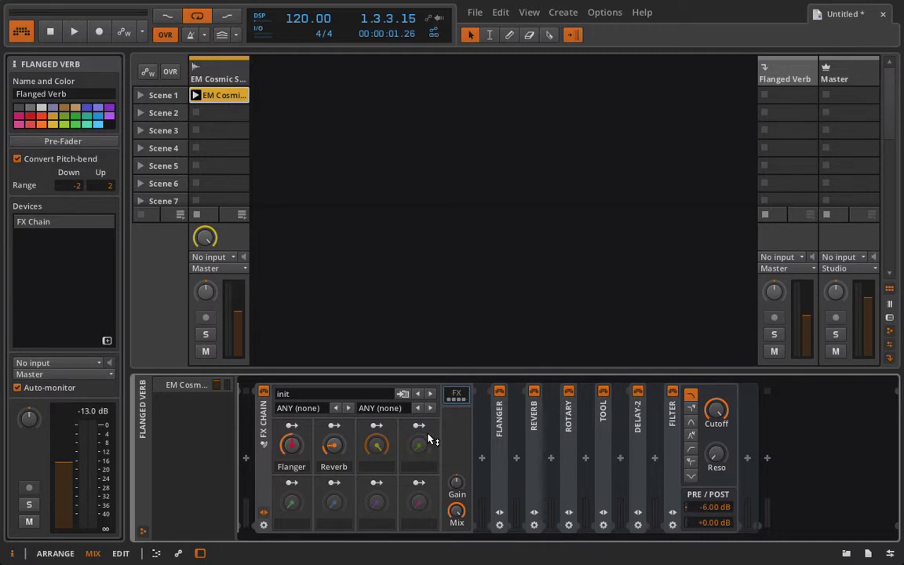
click(394, 426)
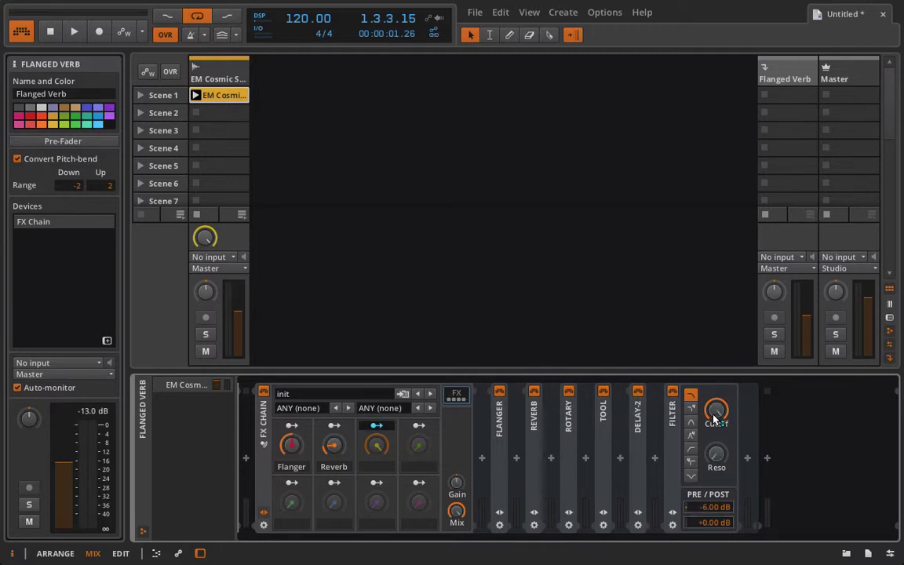
drag(714, 416, 714, 451)
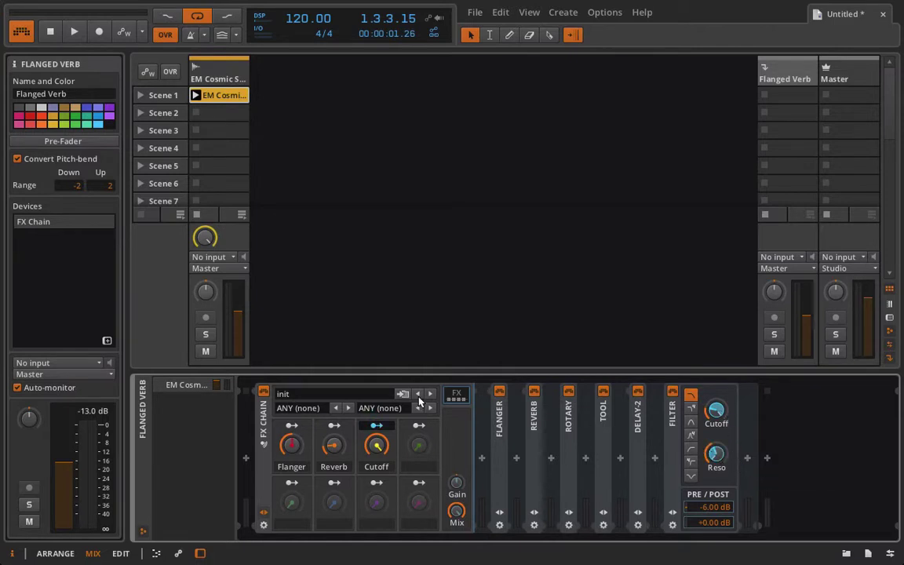
Turn the Cutoff macro down to its minimum and set its mapping to the Filter's Cutoff to +117.00.
click(377, 426)
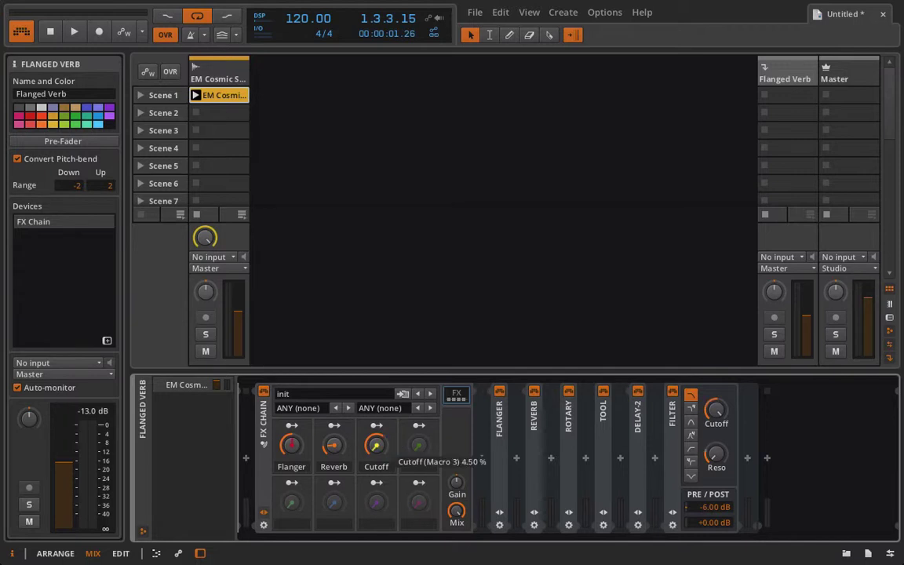
drag(377, 444, 377, 486)
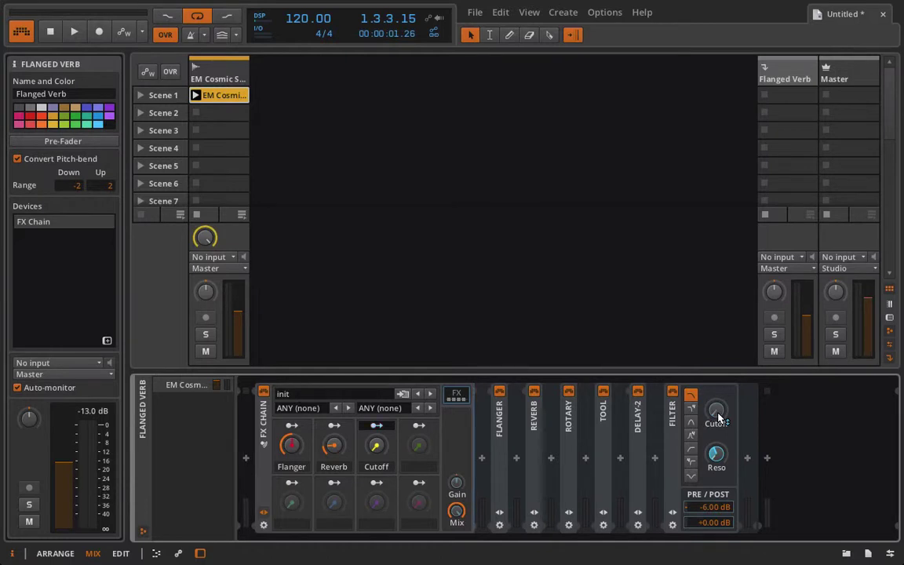
drag(719, 417, 719, 395)
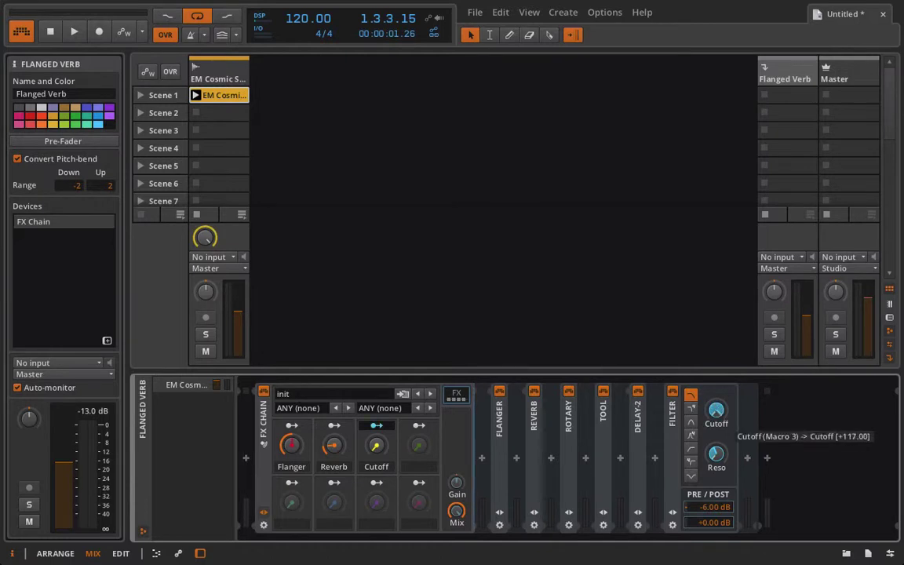
click(376, 425)
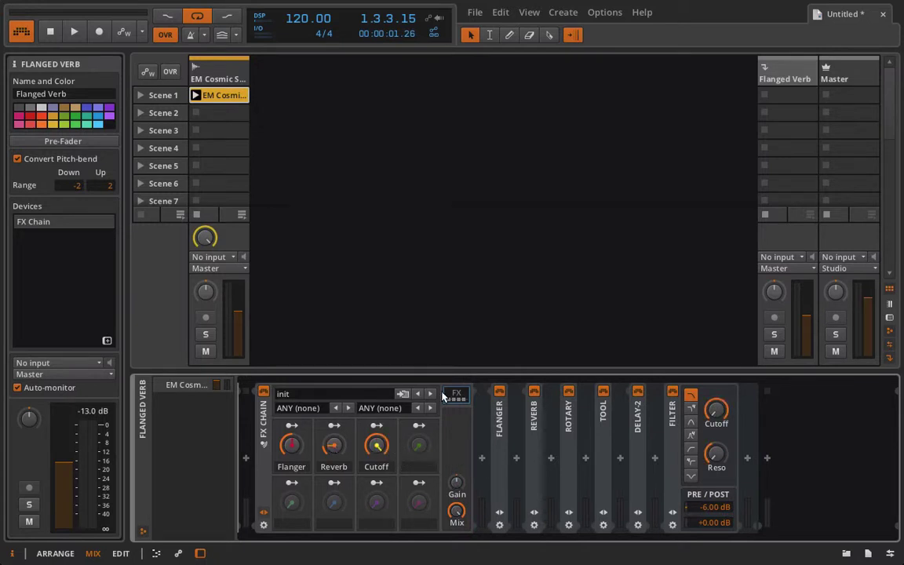
Play the clip with the Flanged Verb track soloed and adjust the FX Chain's Reverb and Cutoff macros by ear.
drag(377, 445, 376, 439)
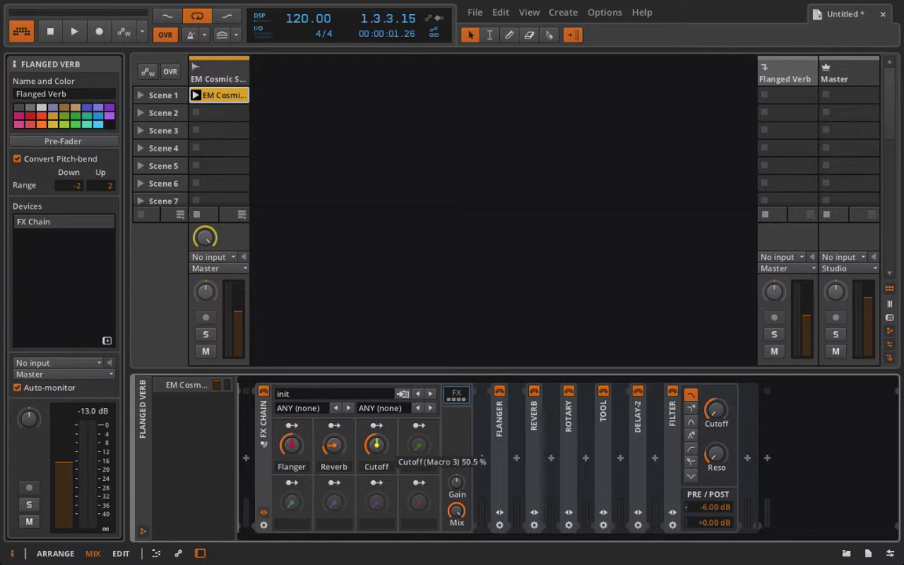
key(space)
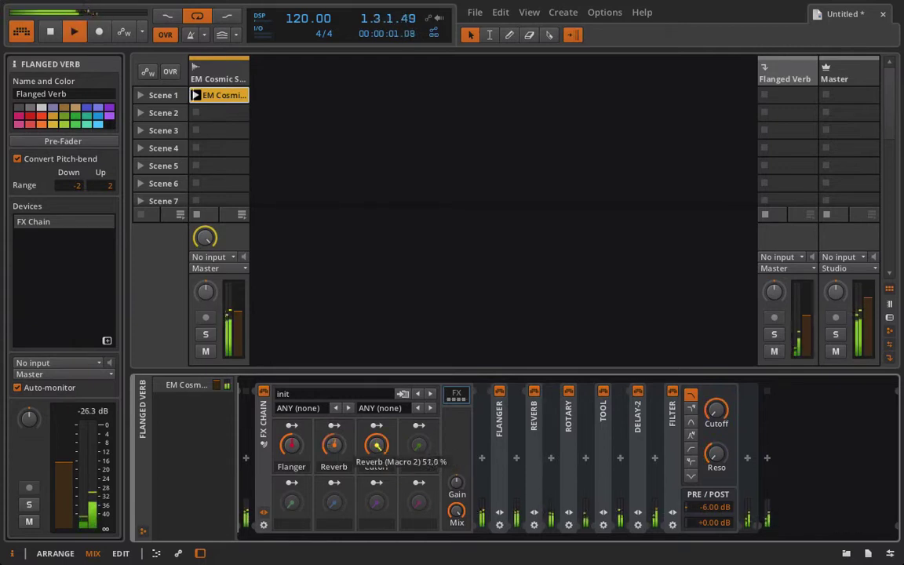
mouse_move(378, 460)
mouse_down()
mouse_move(378, 491)
mouse_move(378, 472)
mouse_up()
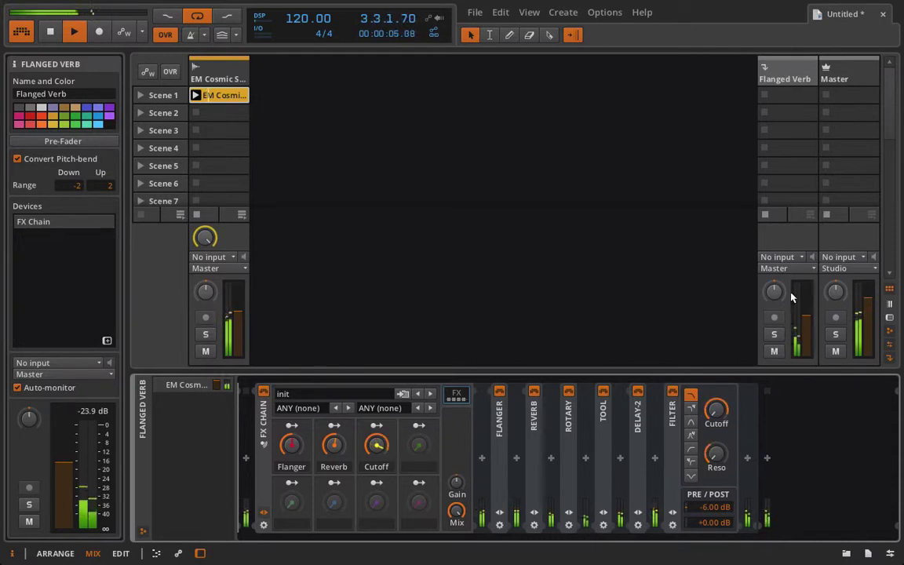
click(775, 335)
drag(376, 445, 376, 429)
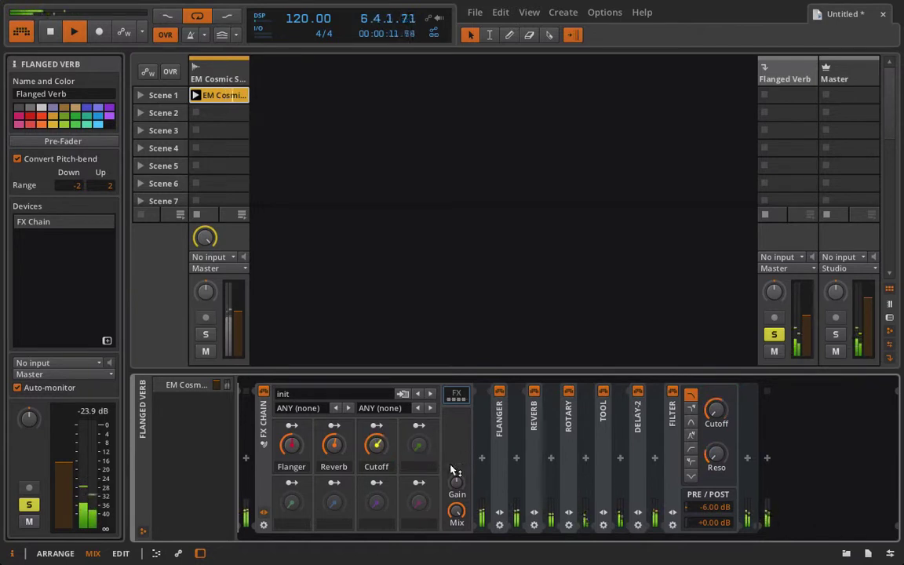
Expand the Tool device and raise the FX Chain's Flanger and Reverb macros during soloed playback.
click(604, 453)
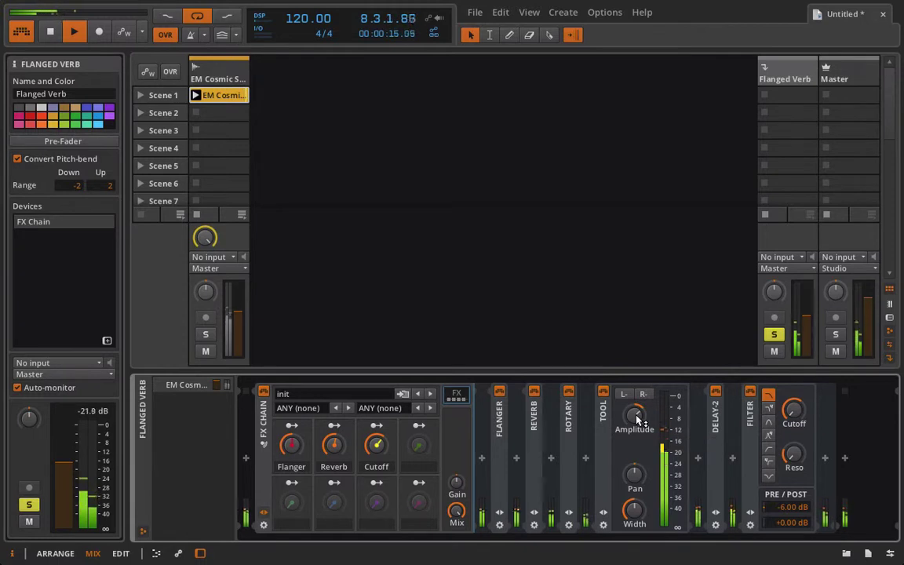
mouse_move(377, 445)
mouse_down()
mouse_move(377, 425)
mouse_move(377, 440)
mouse_up()
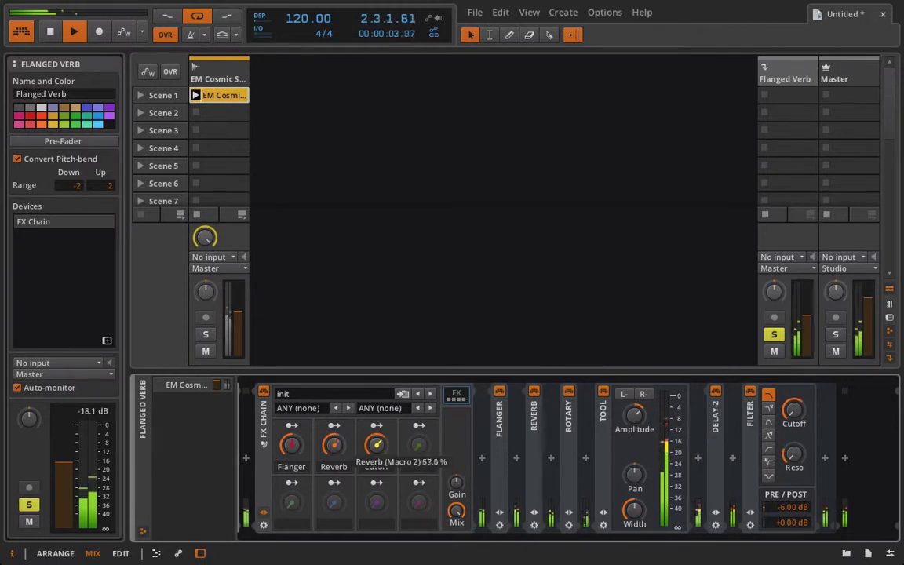
drag(377, 445, 376, 450)
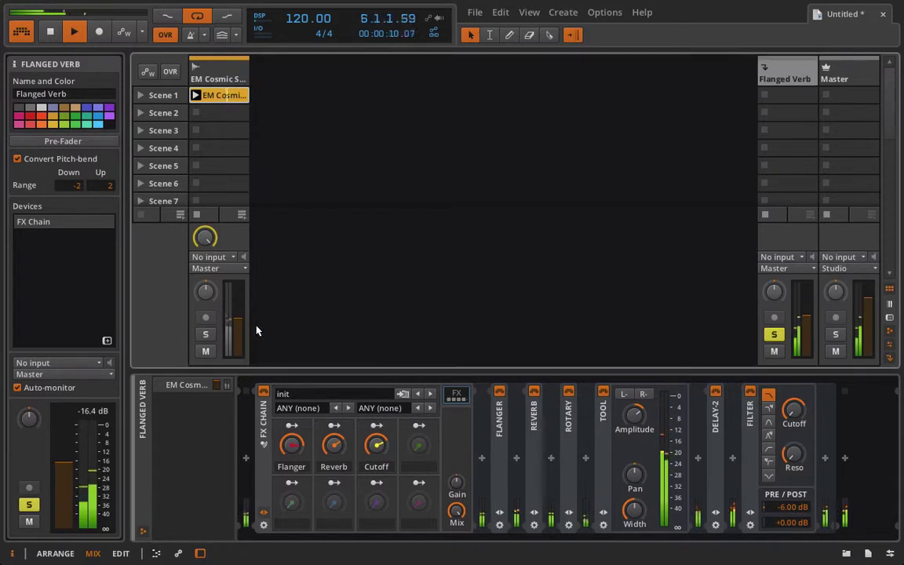
Unsolo the Flanged Verb track, set the Cutoff macro to about halfway and stop playback.
click(774, 336)
mouse_move(377, 447)
mouse_down()
mouse_move(377, 434)
mouse_move(377, 466)
mouse_up()
key(space)
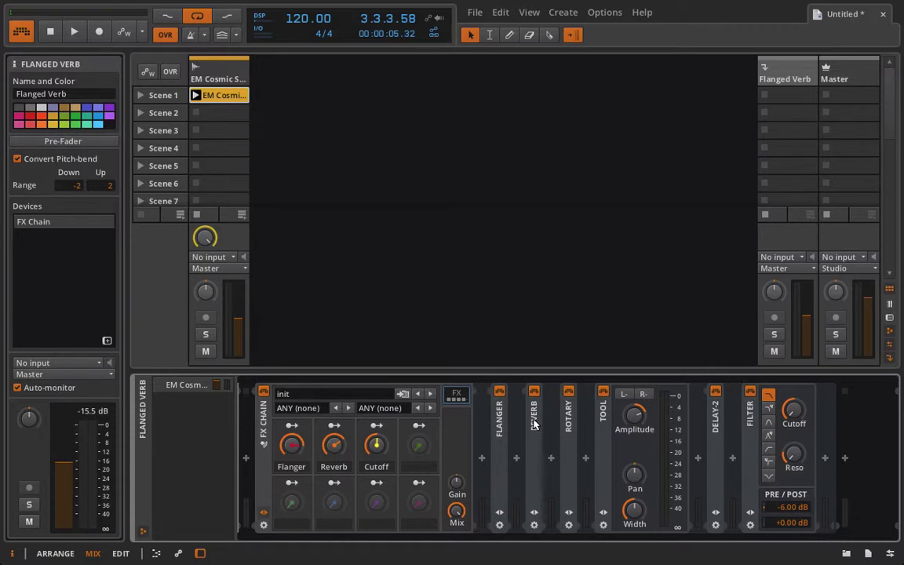
Map the nested Reverb's first macro to its tank Low X and select the enclosing FX Chain device.
click(534, 512)
click(534, 512)
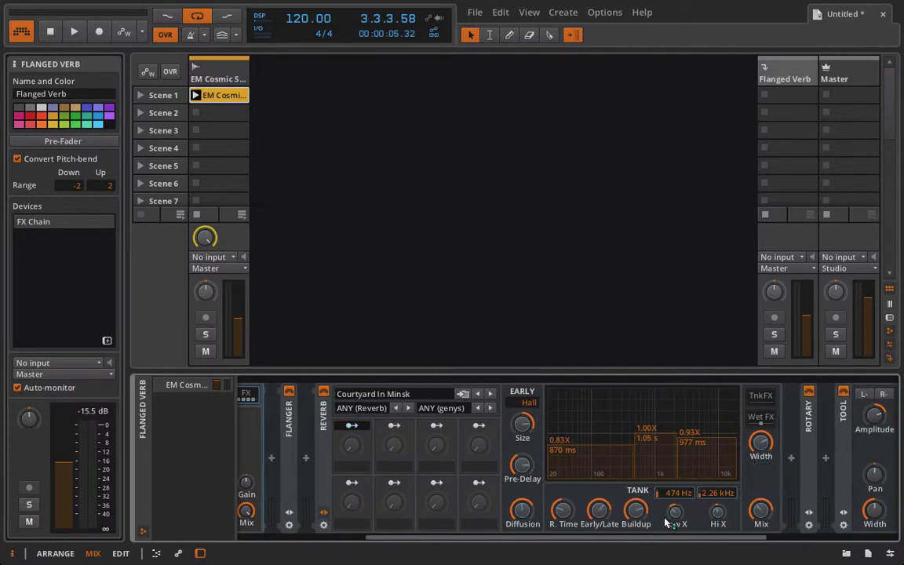
click(675, 511)
click(355, 424)
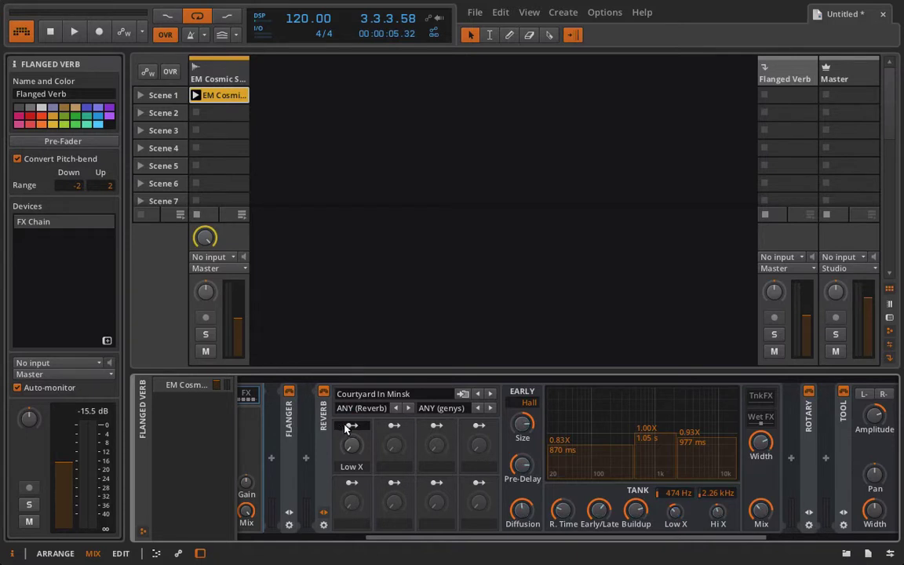
mouse_move(352, 445)
mouse_down()
mouse_move(351, 410)
mouse_move(351, 446)
mouse_up()
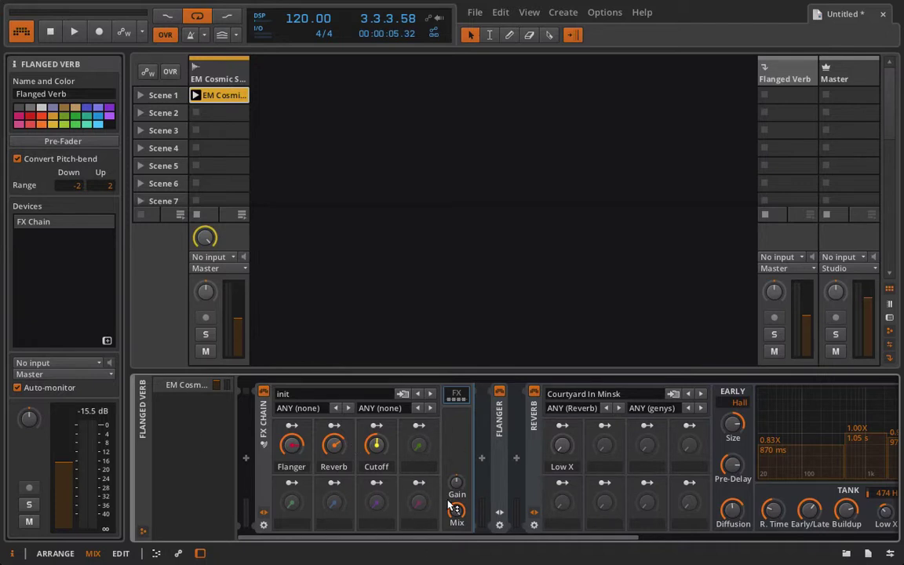
click(264, 430)
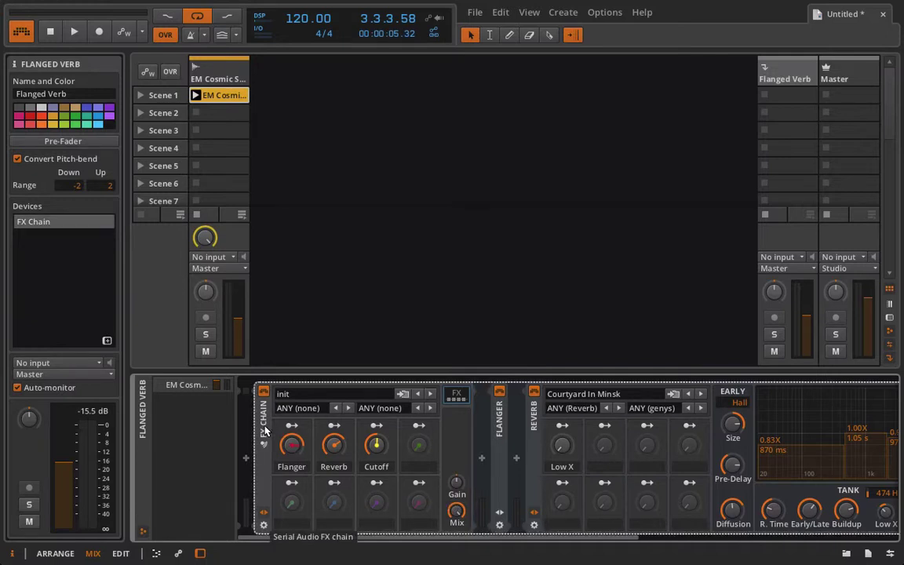